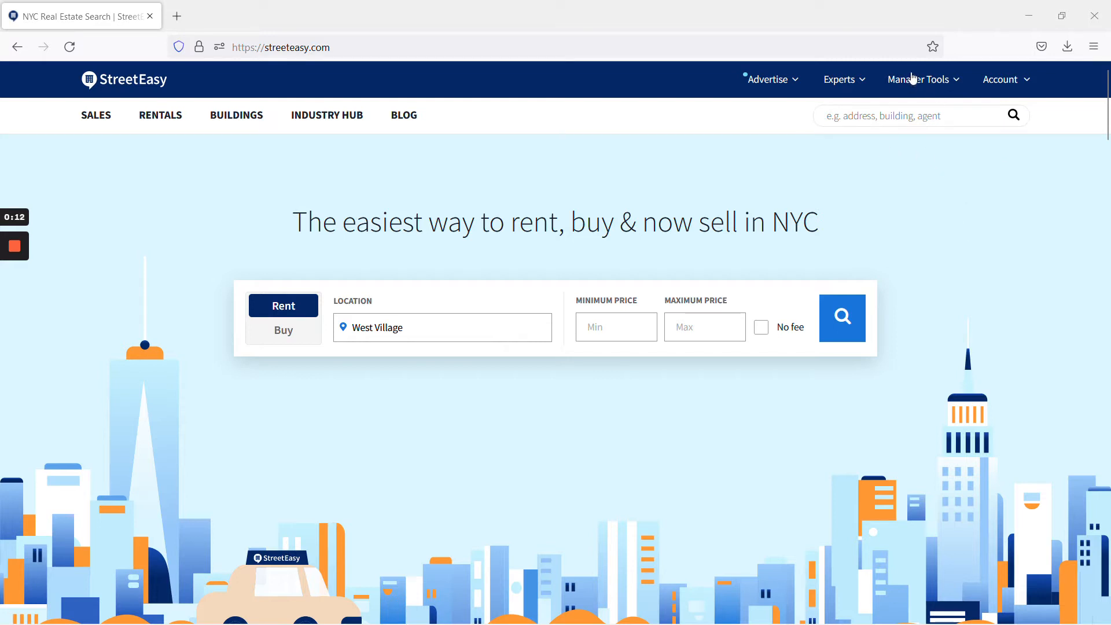
- Open the My Listings page under StreetEasy's Manager Tools
mouse_move(13, 255)
left_click(911, 80)
left_click(861, 117)
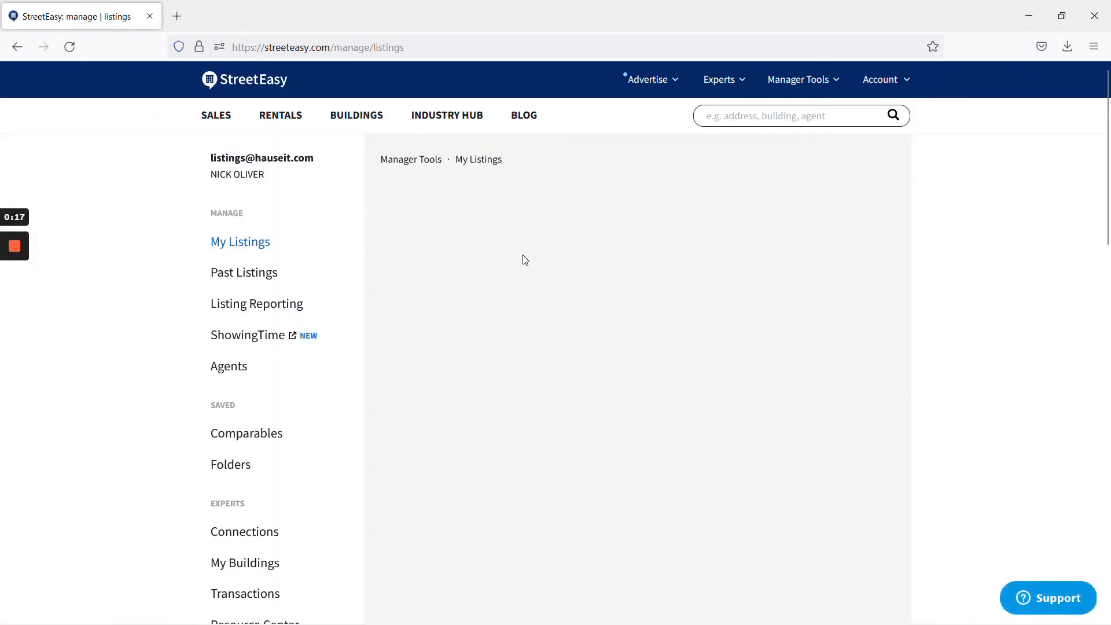
left_click(839, 268)
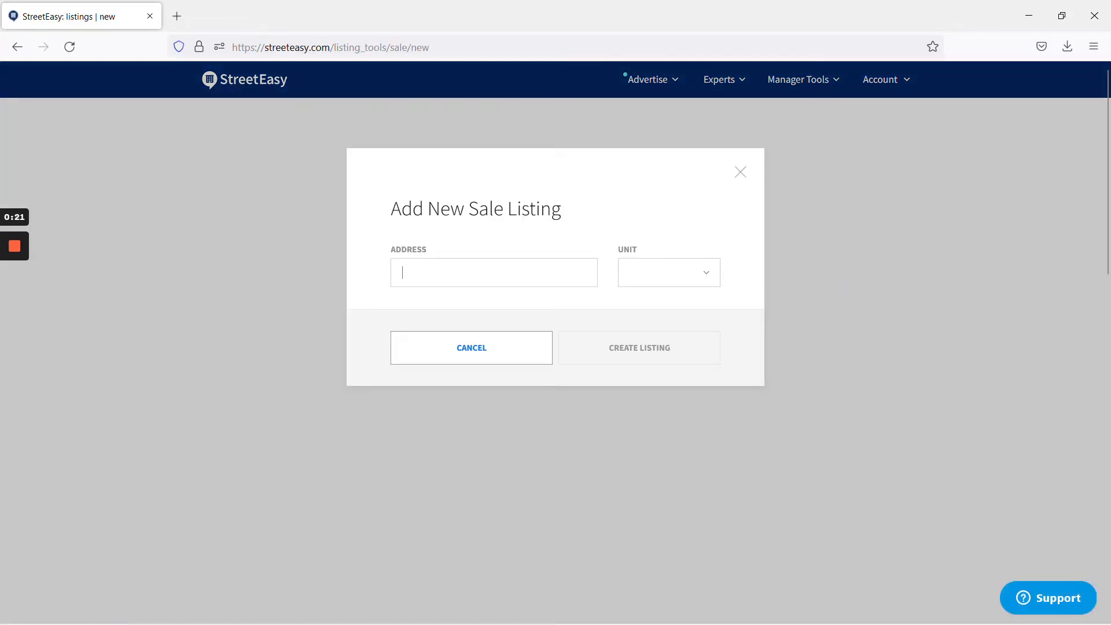
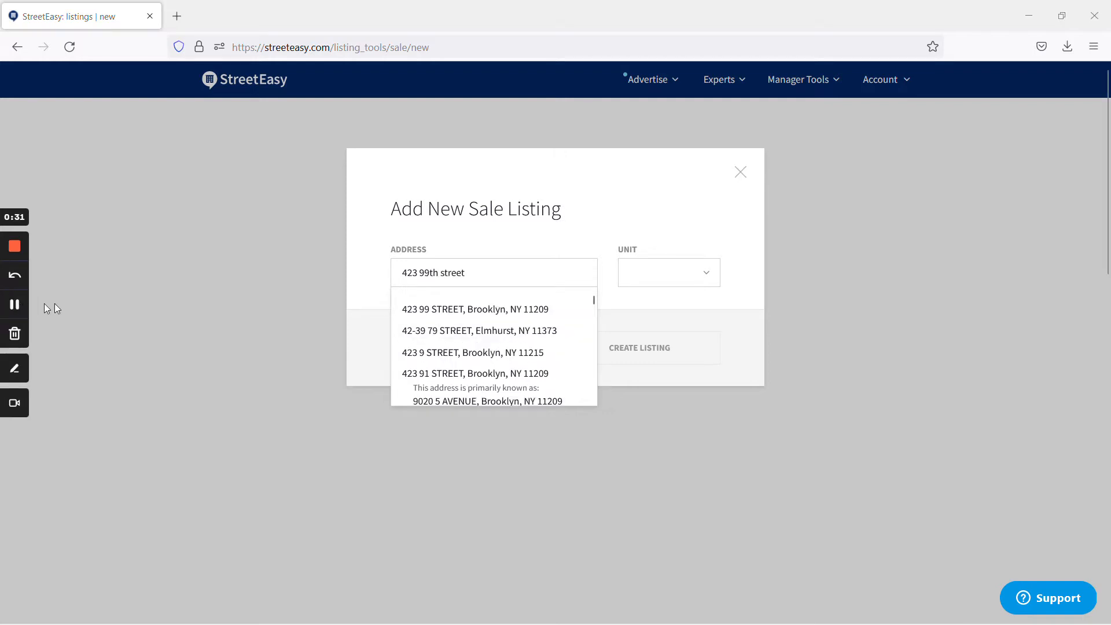
left_click(494, 309)
left_click(669, 273)
left_click(760, 299)
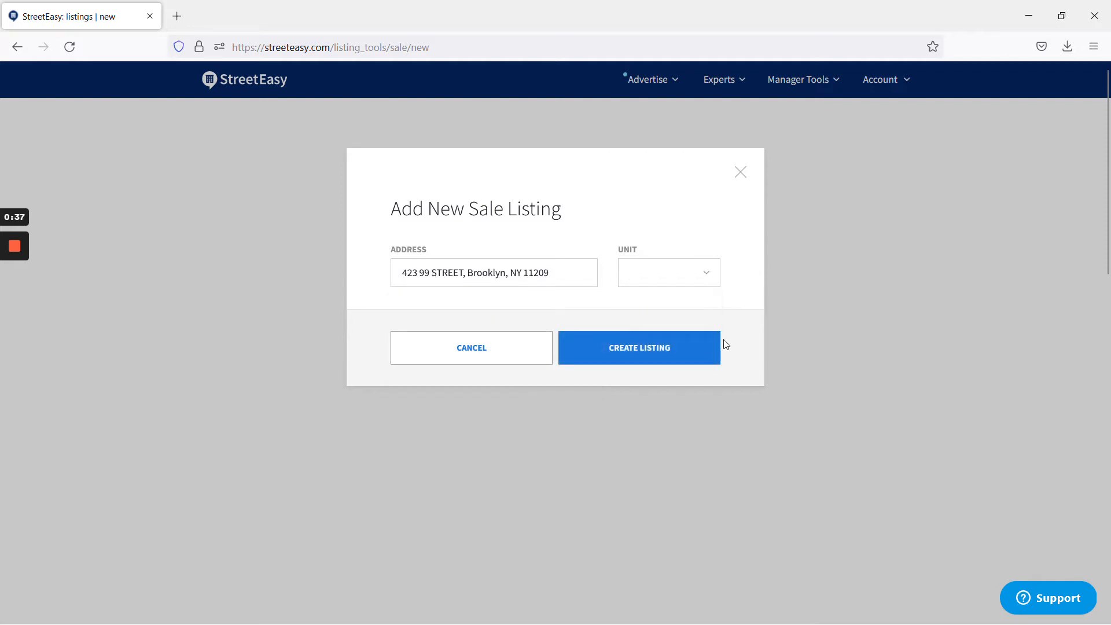
left_click(693, 352)
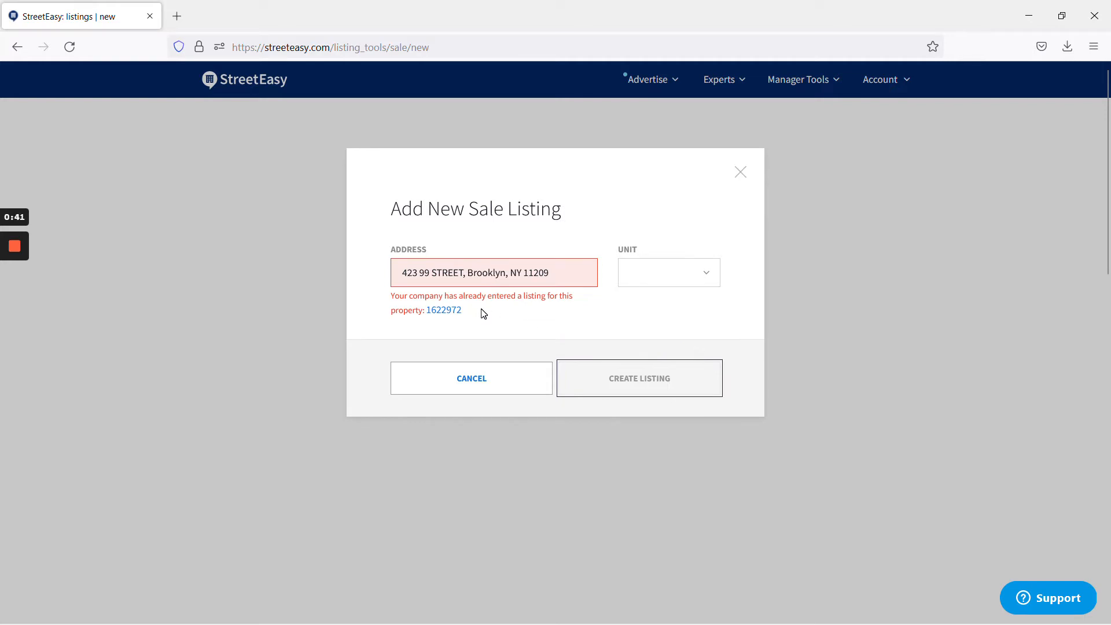
left_click(453, 310)
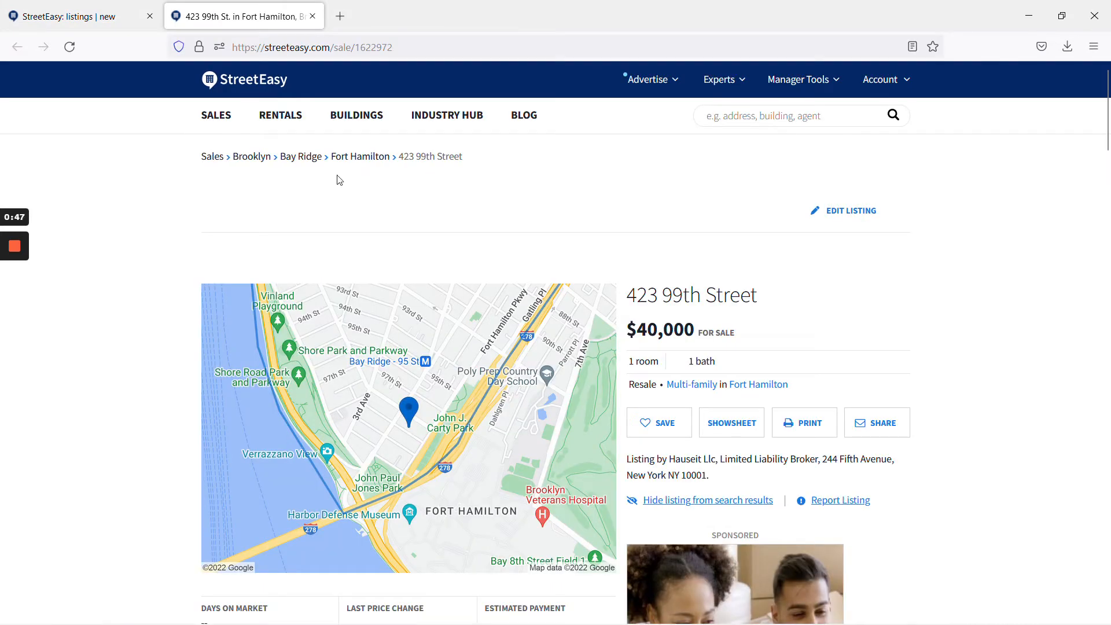
left_click(150, 16)
left_click(846, 214)
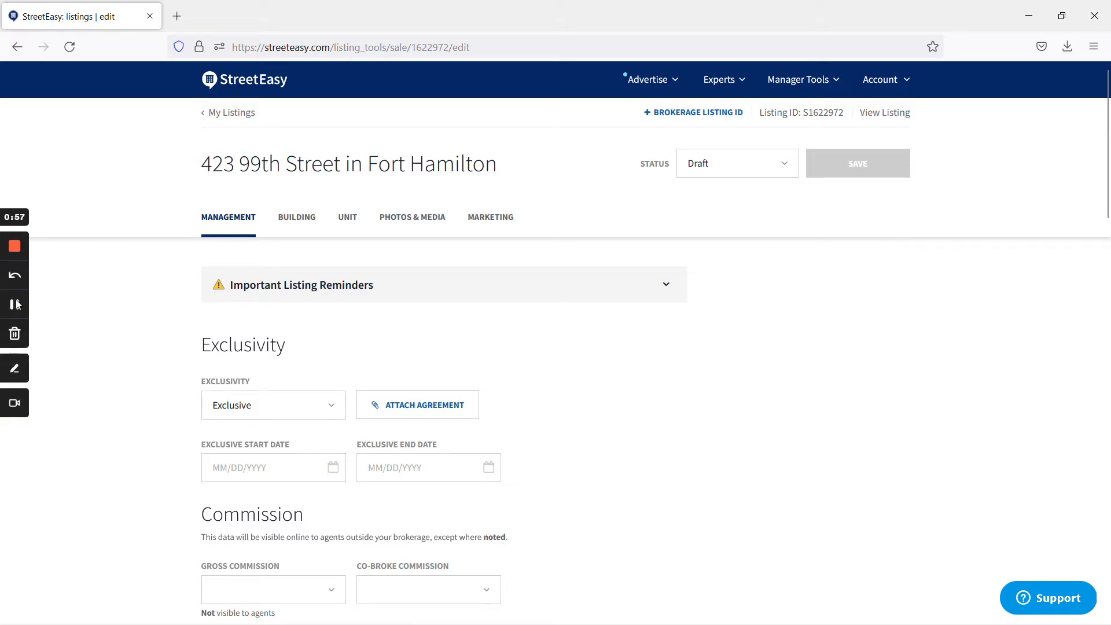
- Set the exclusive start date to 08/19/2022 and the end date to 08/19/2023
scroll(351, 367, "down", 3)
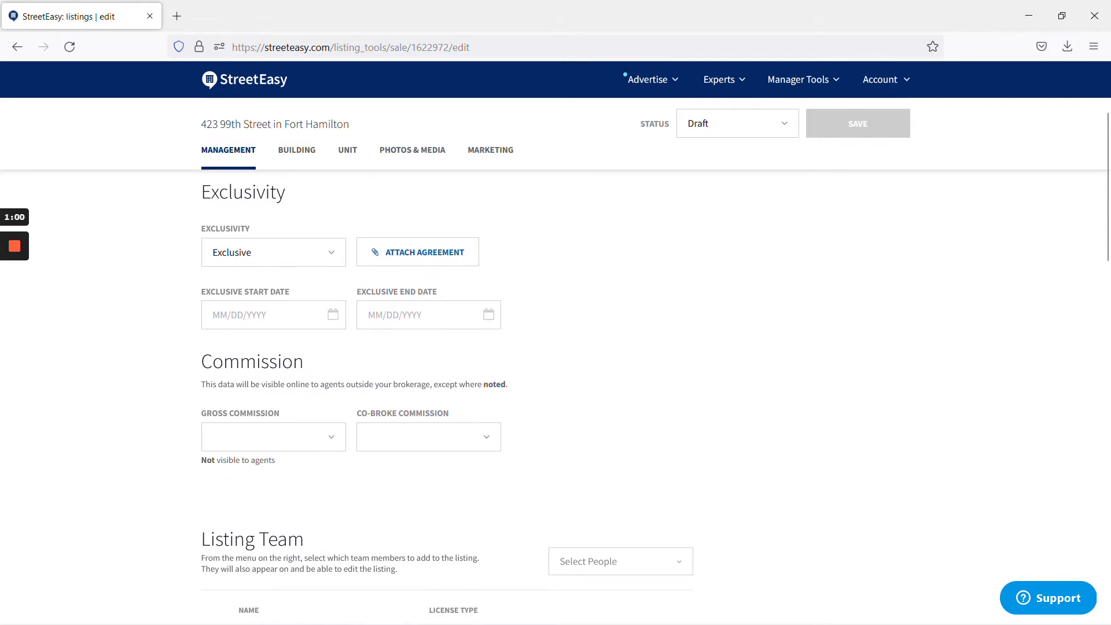
left_click(333, 314)
left_click(318, 432)
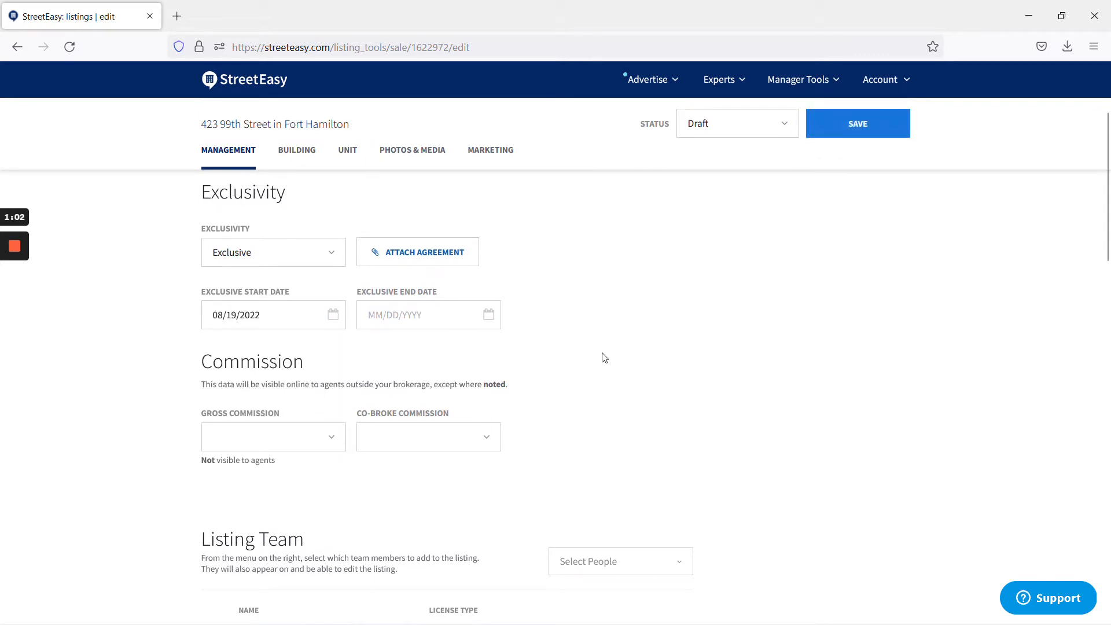
left_click(488, 314)
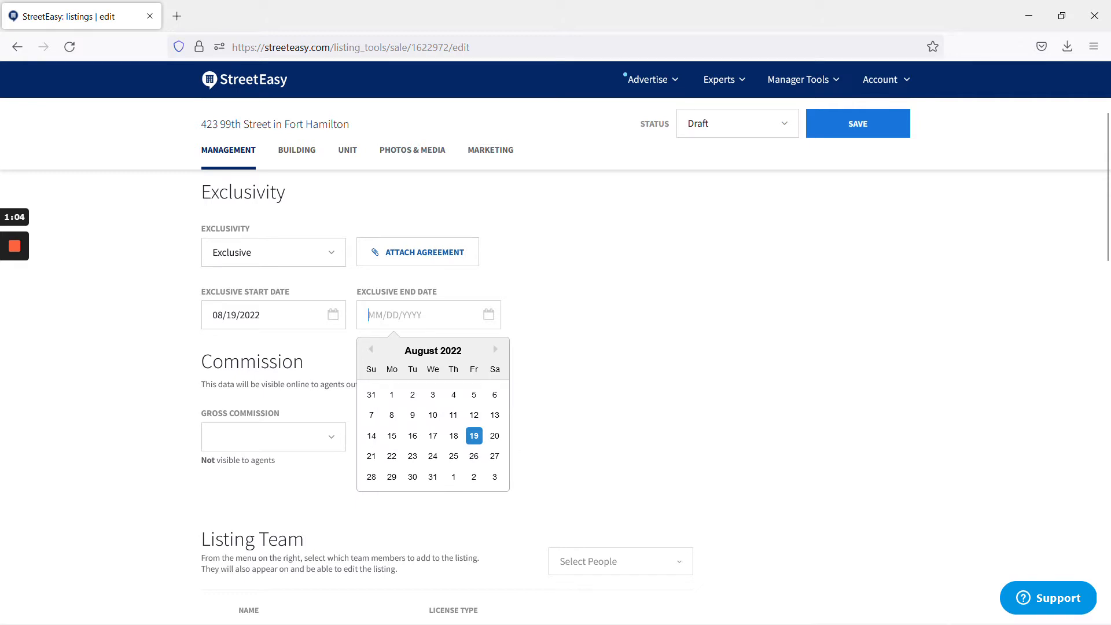
left_click(496, 349)
left_click(495, 349)
left_click(496, 350)
left_click(496, 349)
left_click(495, 349)
left_click(496, 349)
left_click(496, 349)
left_click(496, 350)
left_click(496, 350)
left_click(495, 349)
left_click(496, 349)
left_click(496, 350)
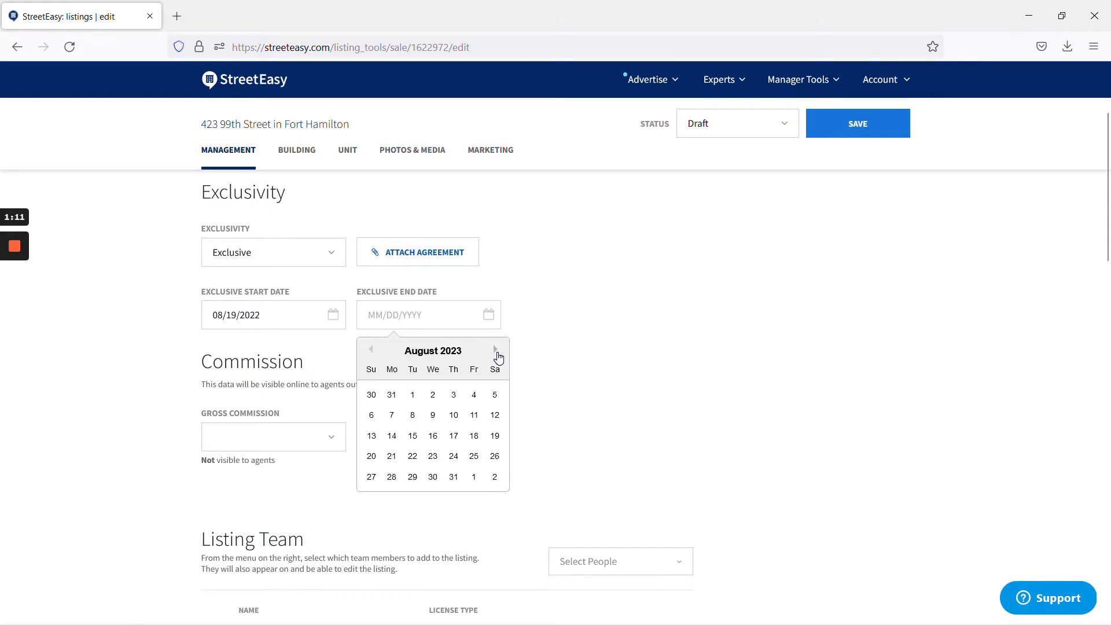
left_click(435, 457)
left_click(480, 318)
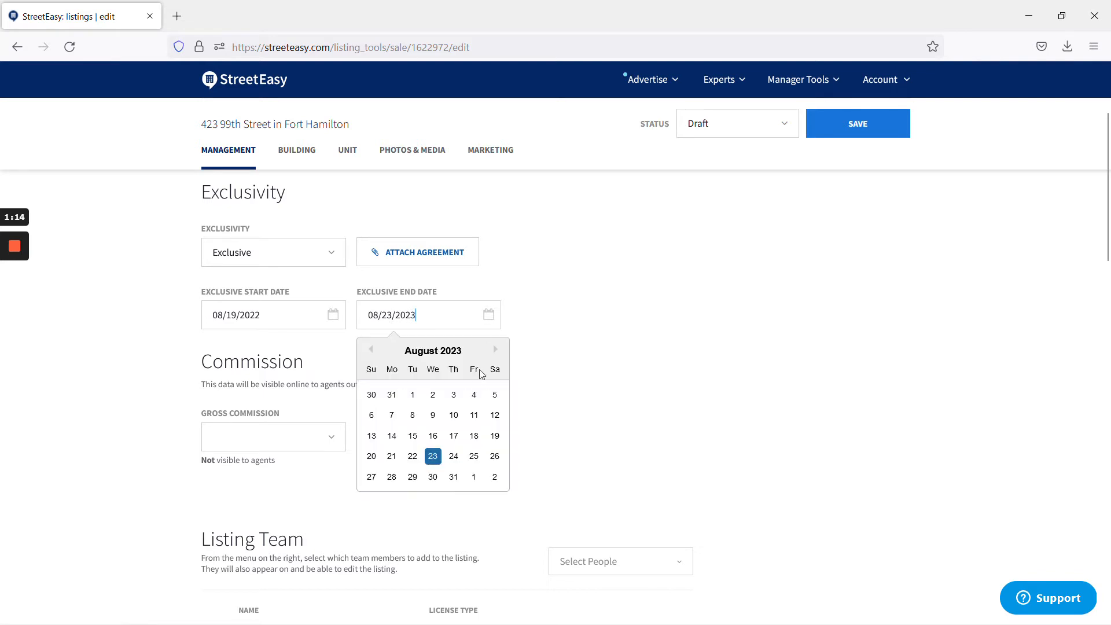
left_click(493, 436)
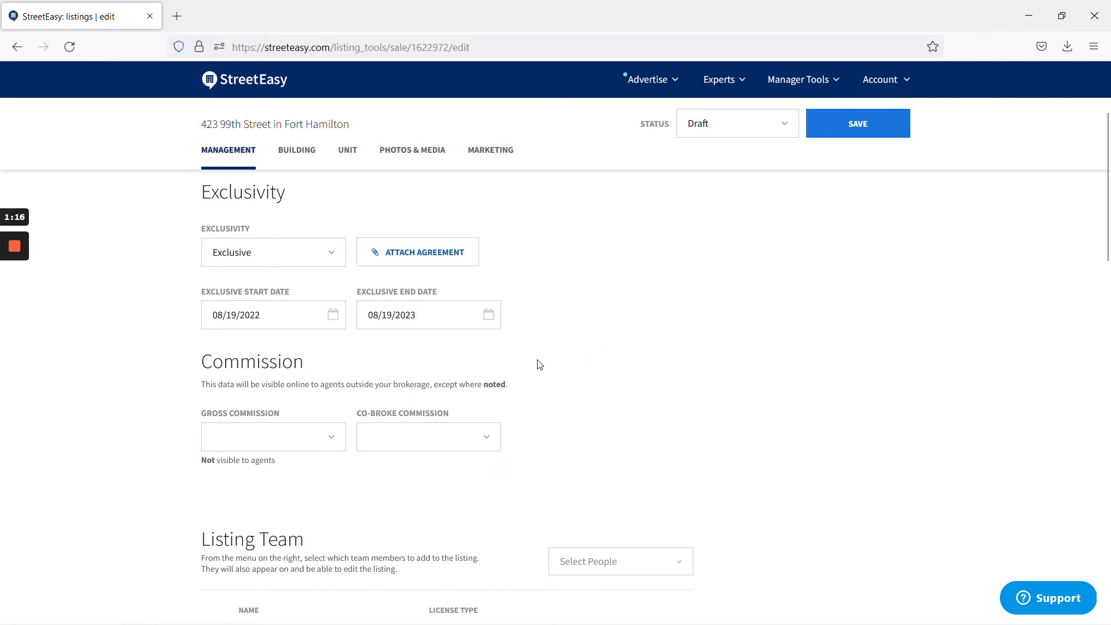
- Set the co-broke commission to 2%
scroll(546, 364, "down", 3)
left_click(414, 283)
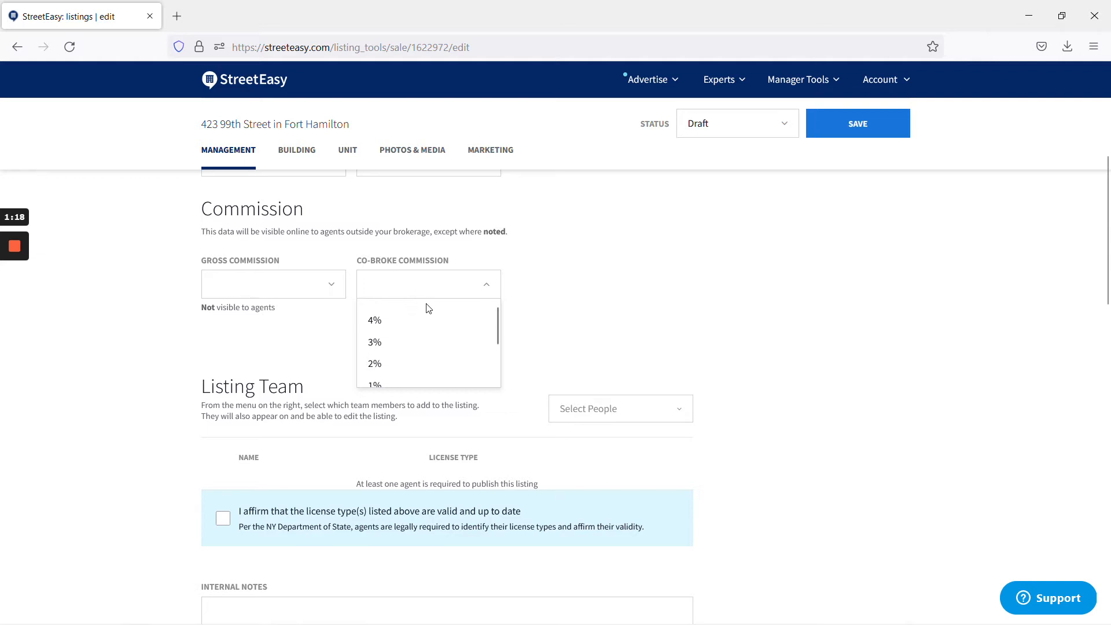
left_click(397, 362)
- Confirm the Freshdesk ticket offers 2% to buyers' agents, then bring up the signed listing agreement
mouse_move(1, 316)
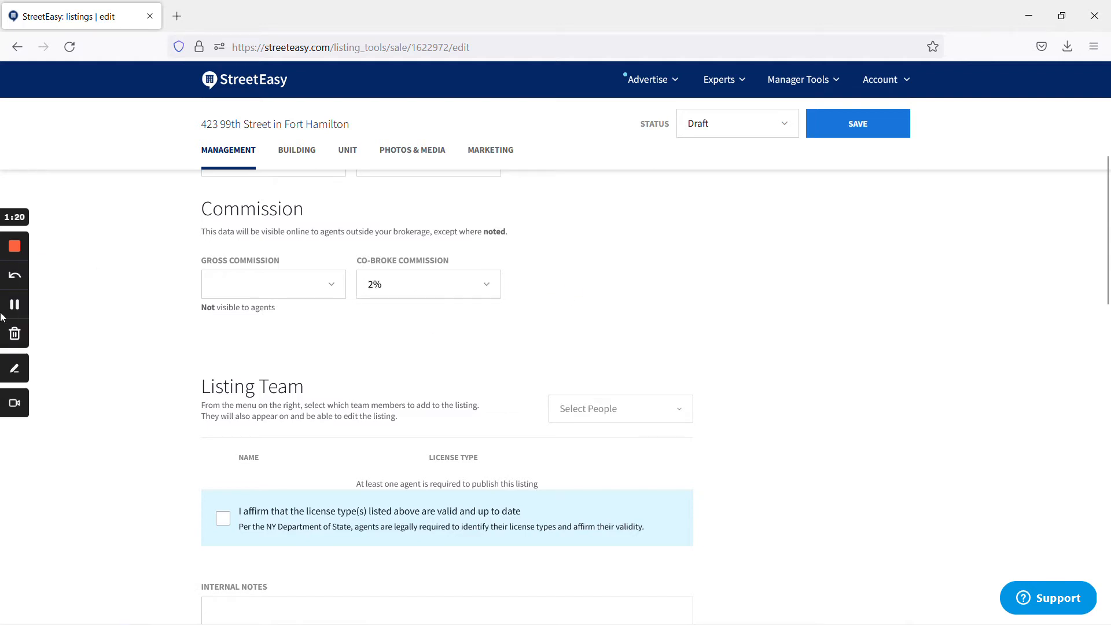
key("alt+Tab")
scroll(402, 377, "down", 2)
scroll(405, 377, "down", 1)
scroll(408, 377, "down", 8)
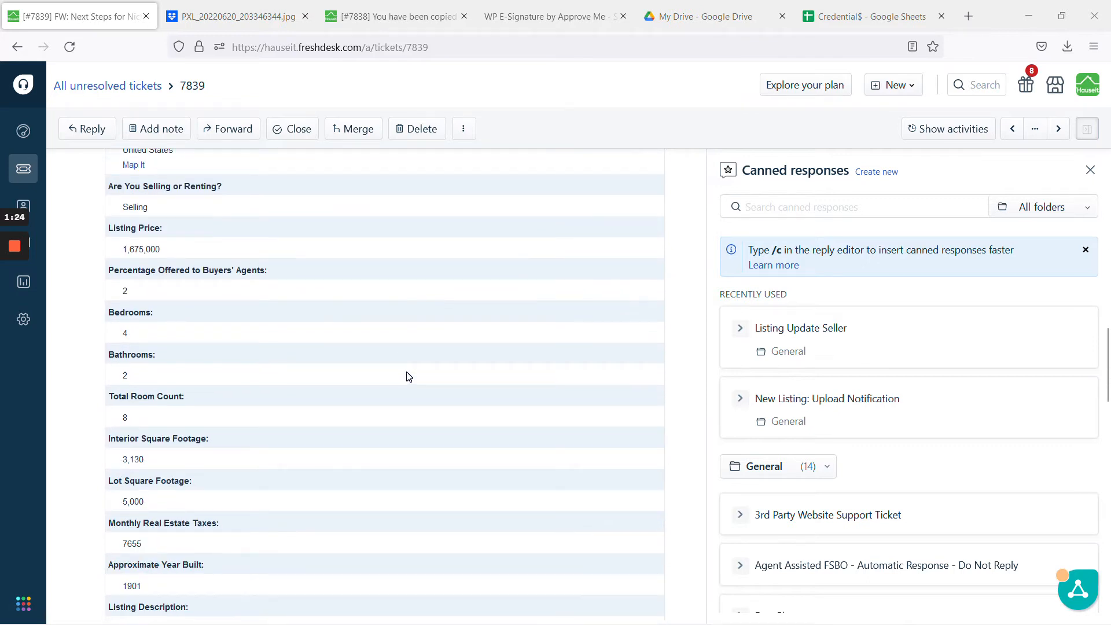
scroll(407, 376, "down", 4)
scroll(408, 377, "up", 13)
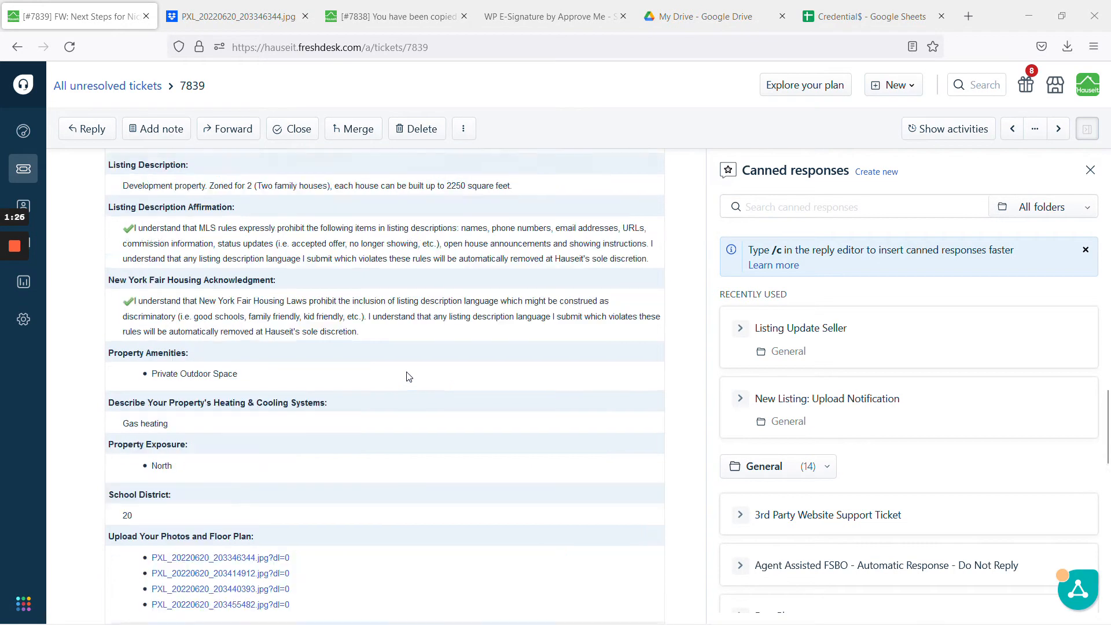
scroll(299, 390, "up", 1)
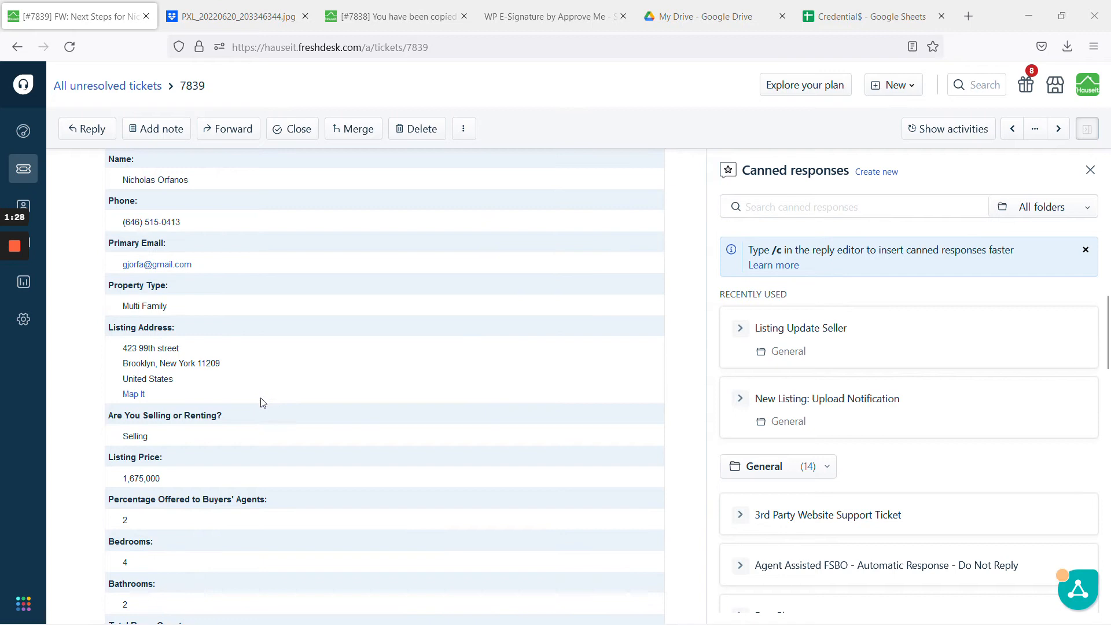
scroll(261, 402, "down", 2)
double_click(115, 444)
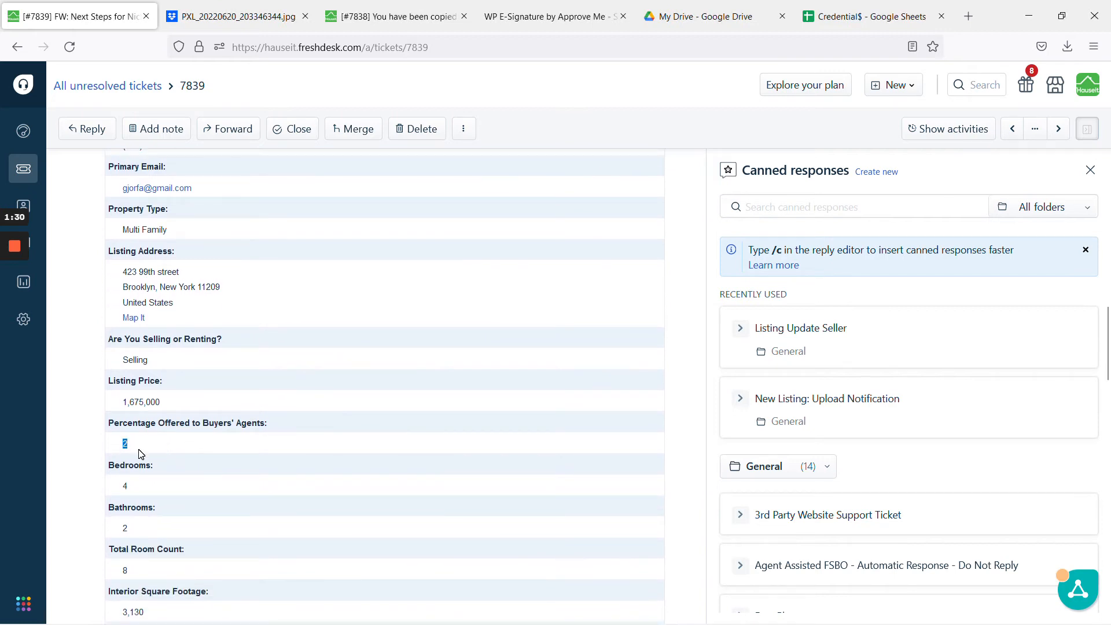
left_click(547, 16)
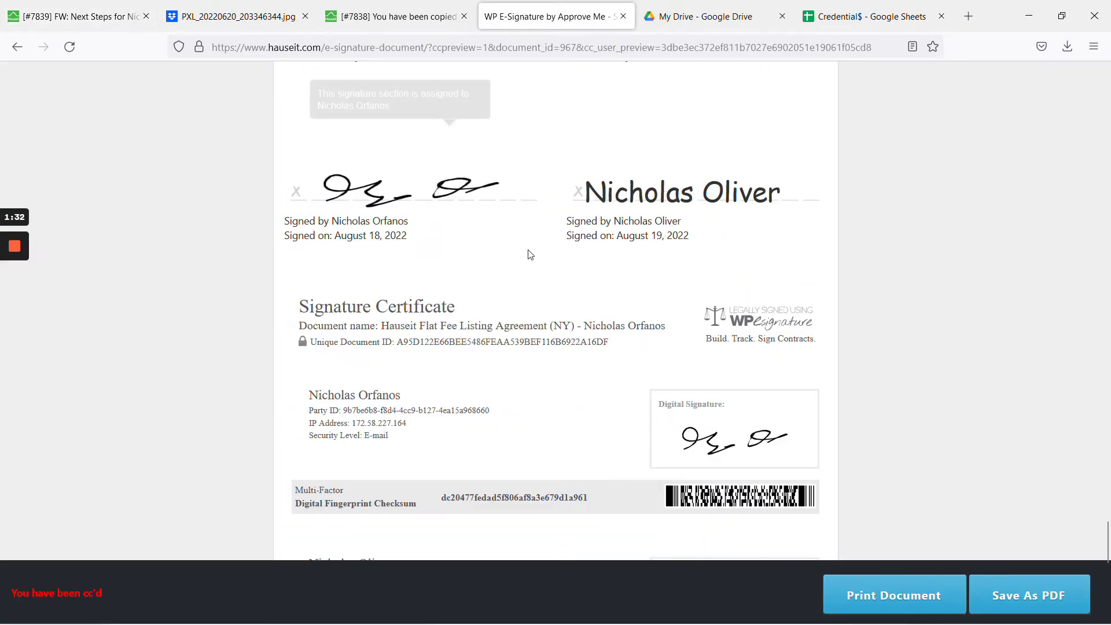
- Review section 5 Professional Service Fees showing 2% to the cooperating broker, then return to StreetEasy
scroll(528, 255, "up", 1)
scroll(533, 267, "up", 15)
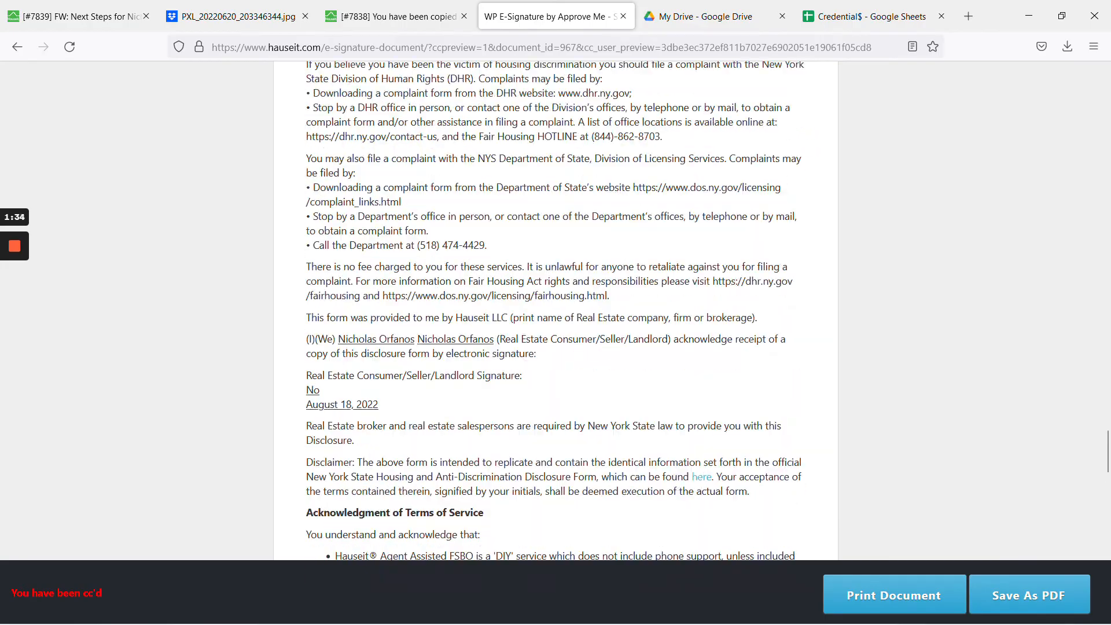
scroll(514, 214, "up", 15)
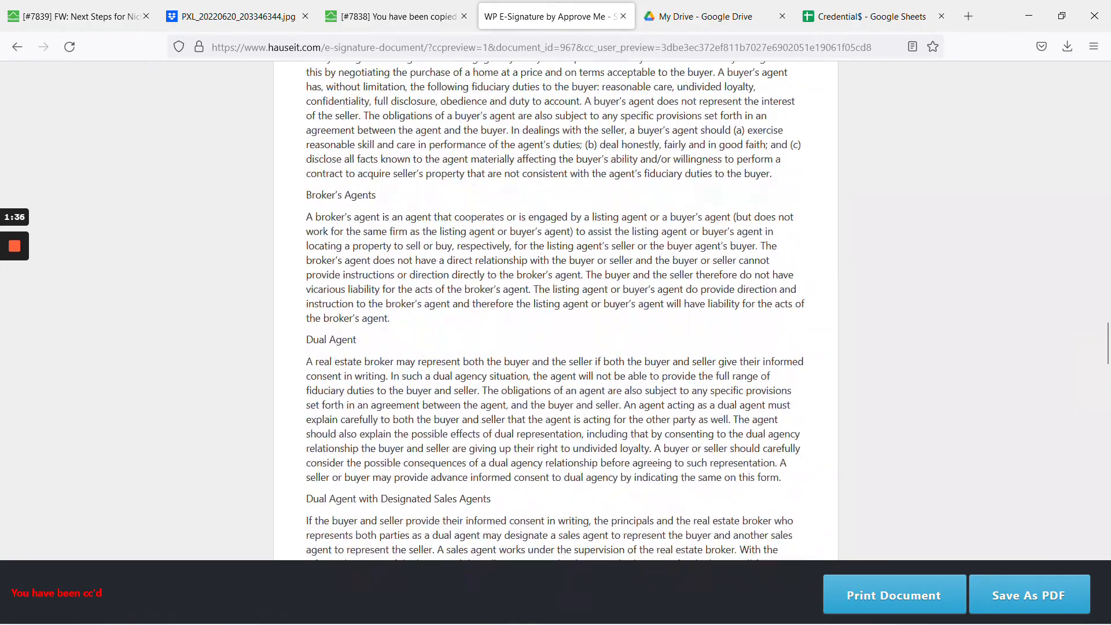
scroll(555, 313, "up", 15)
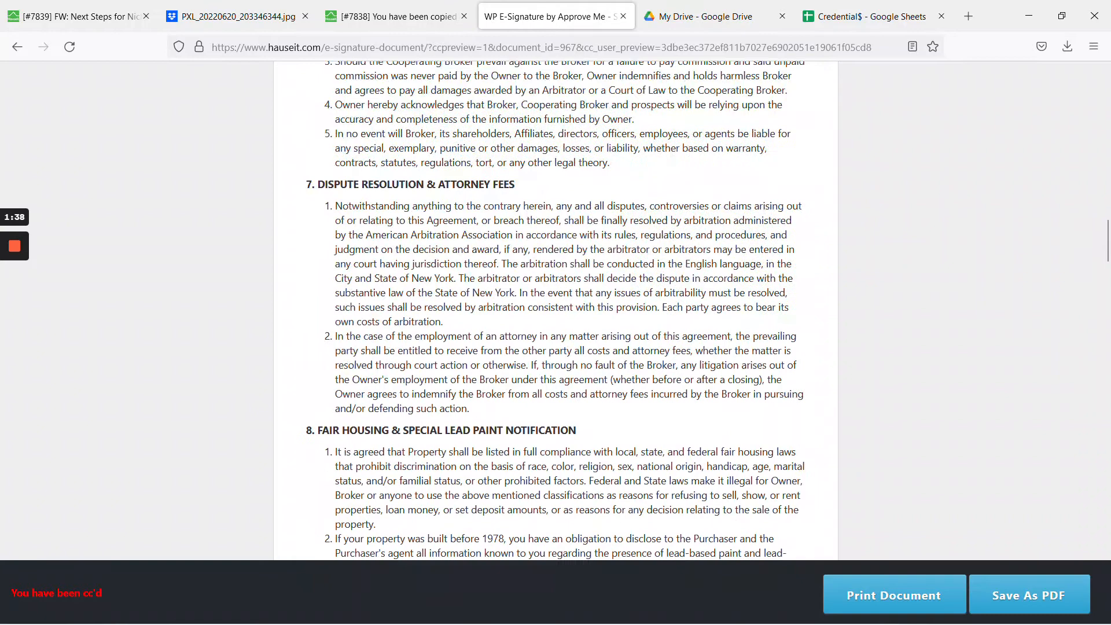
scroll(521, 240, "up", 10)
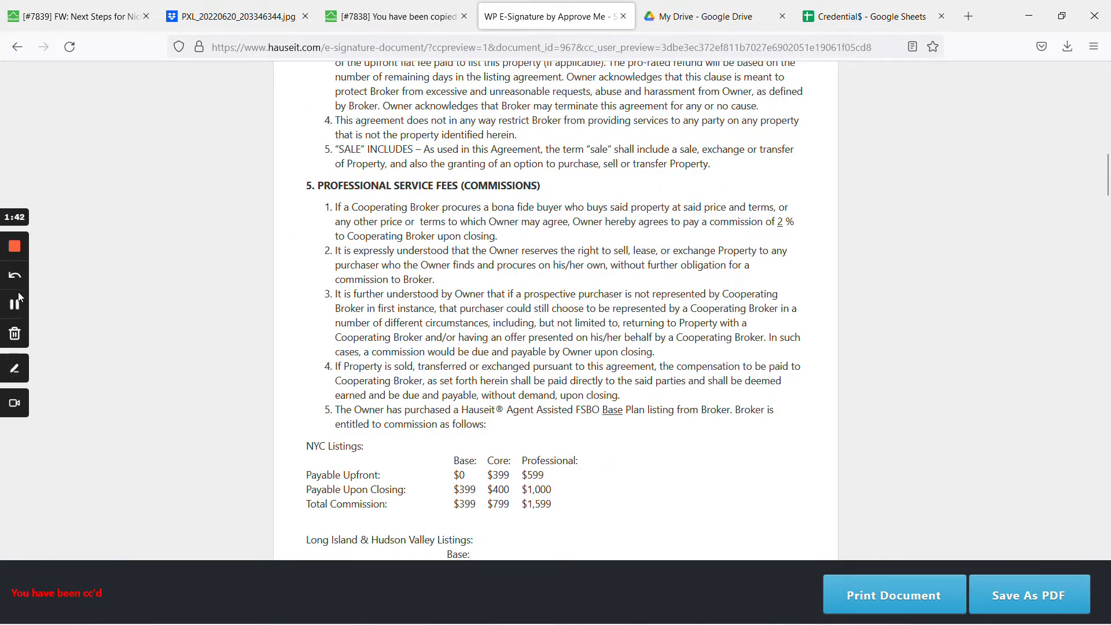
key("alt+Tab")
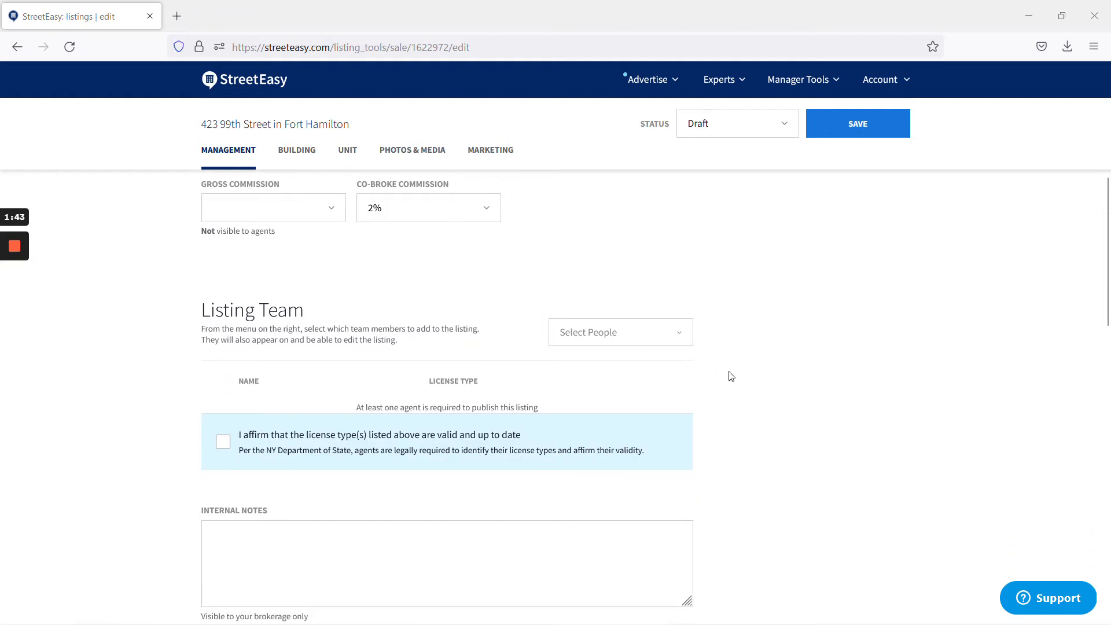
- Search for the agent in Select People and add them to the listing team
left_click(657, 343)
type("nicho")
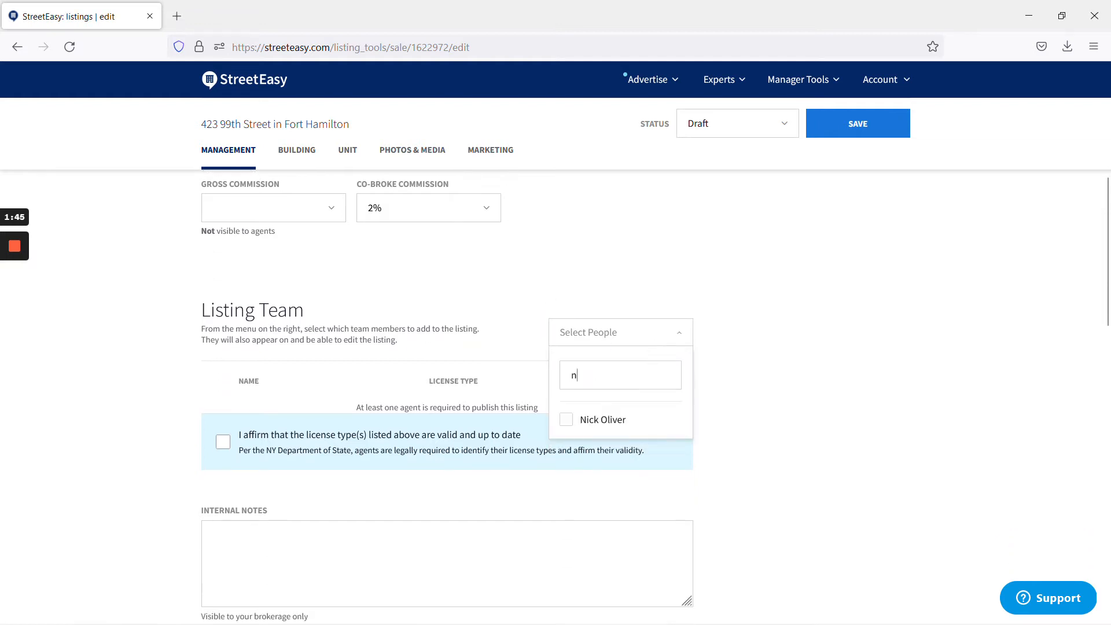
key("BackSpace")
key("BackSpace")
left_click(602, 417)
left_click(768, 373)
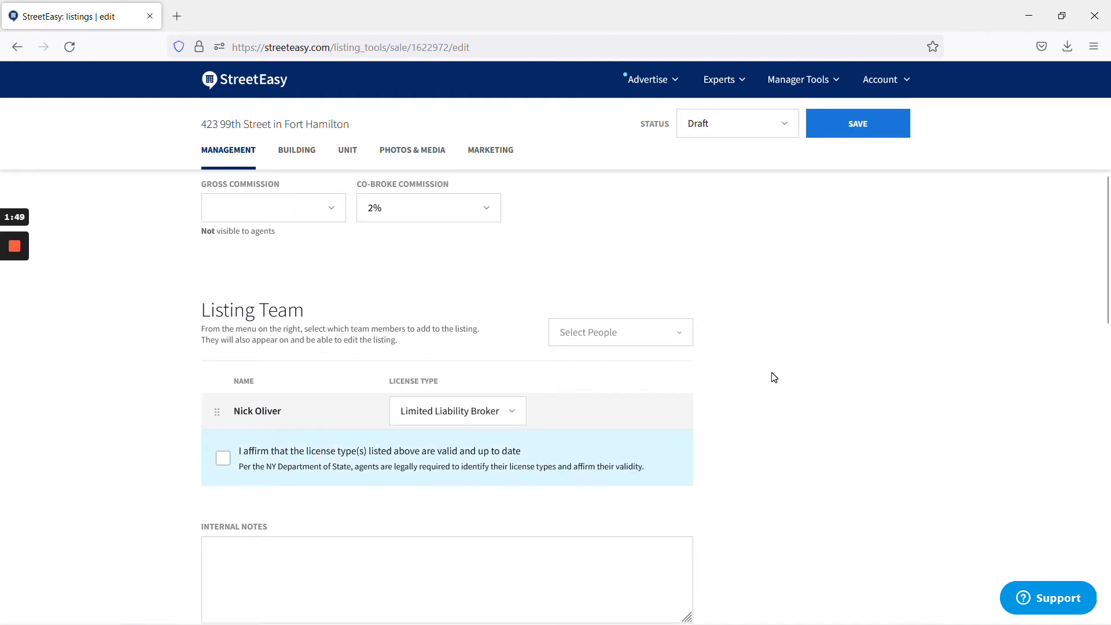
- Affirm the agent's license type is valid and continue to the Building section
scroll(810, 381, "down", 1)
left_click(294, 389)
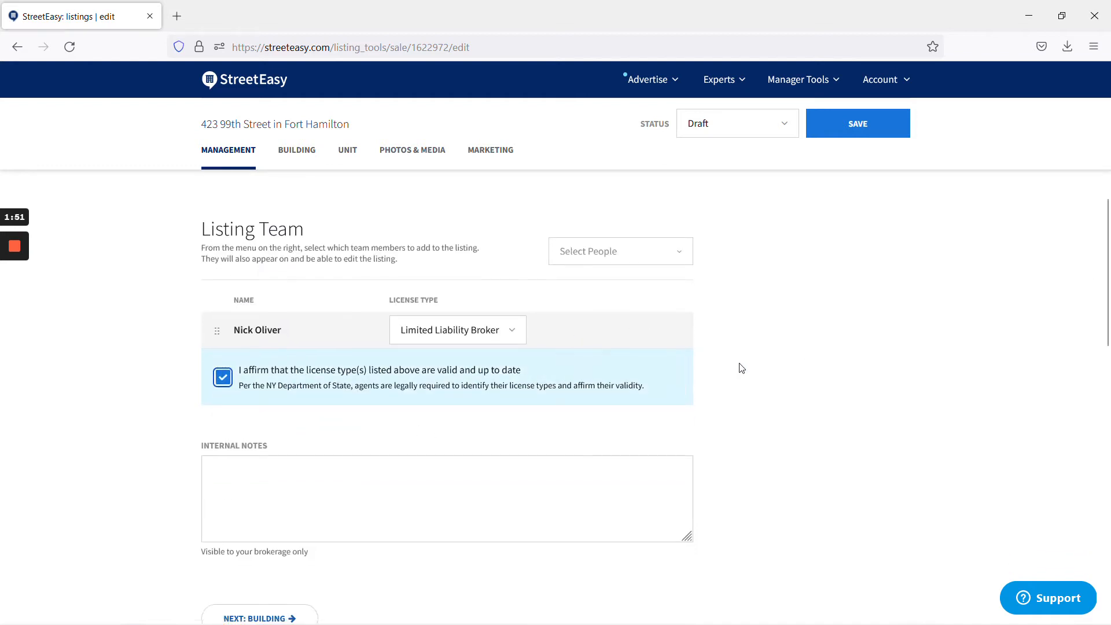
scroll(434, 449, "down", 5)
left_click(287, 400)
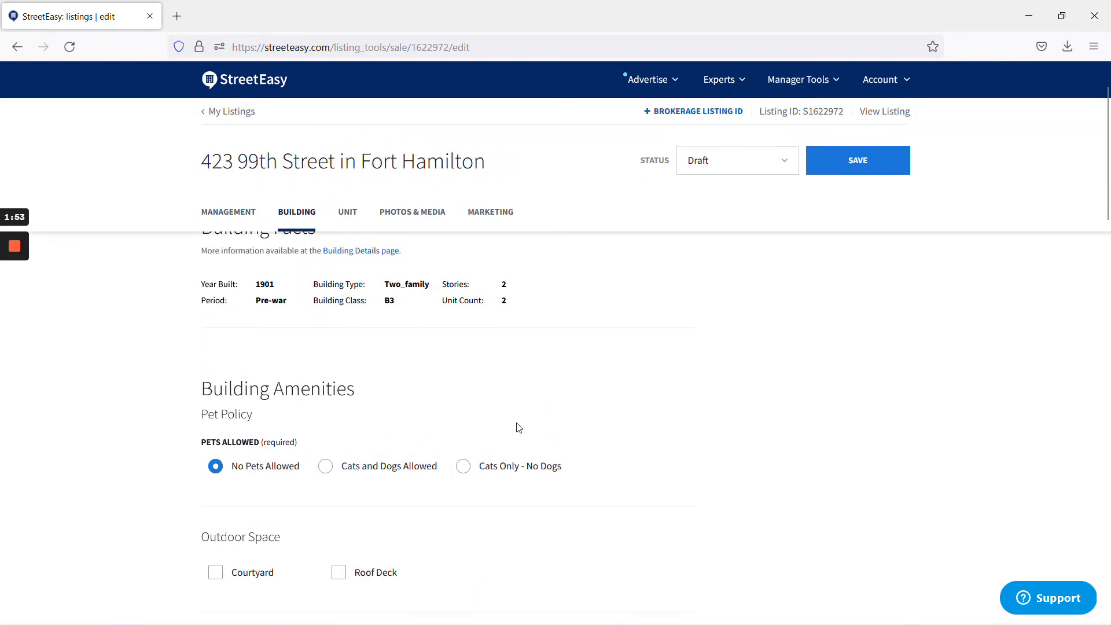
- Set Pets Allowed to Cats and Dogs Allowed, leaving other building amenities unchecked
scroll(520, 426, "down", 1)
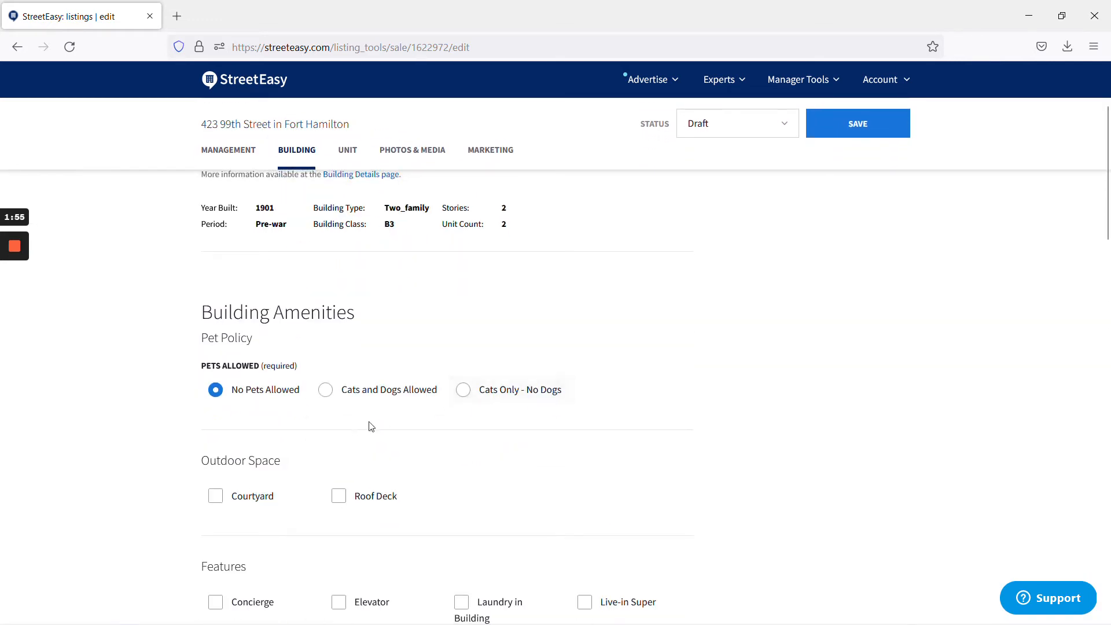
left_click(388, 391)
scroll(587, 444, "down", 4)
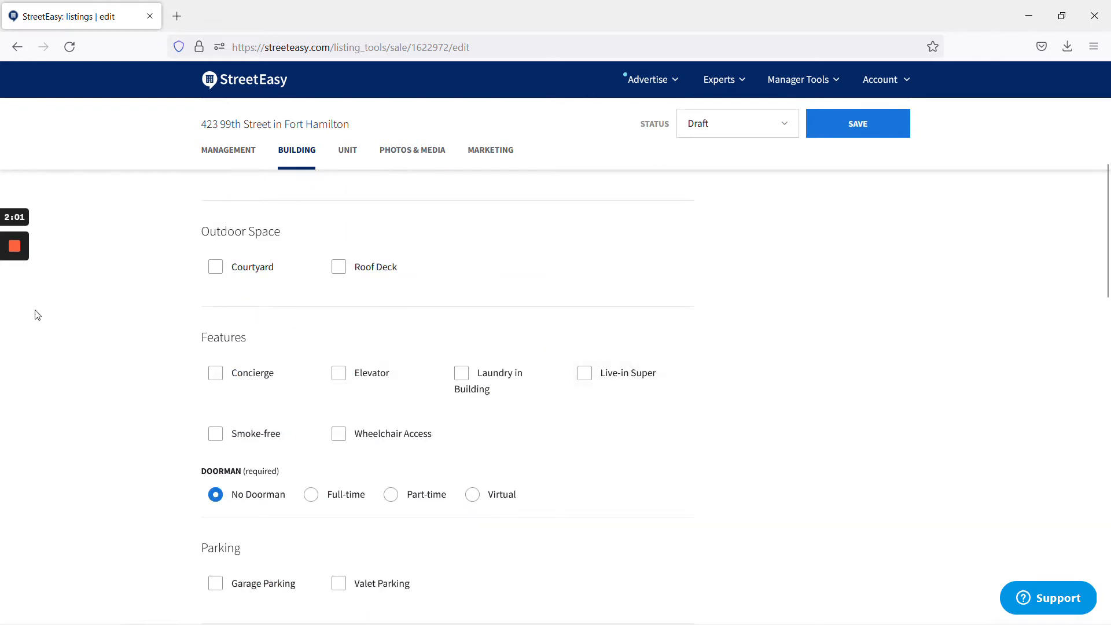
scroll(335, 307, "up", 2)
scroll(336, 306, "up", 1)
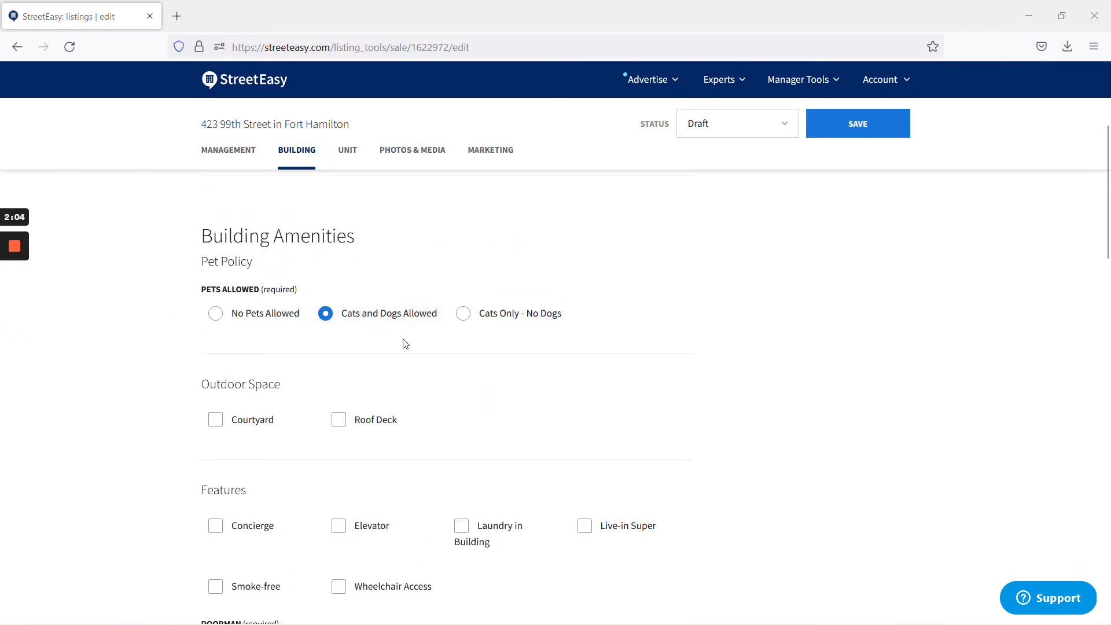
scroll(403, 348, "down", 3)
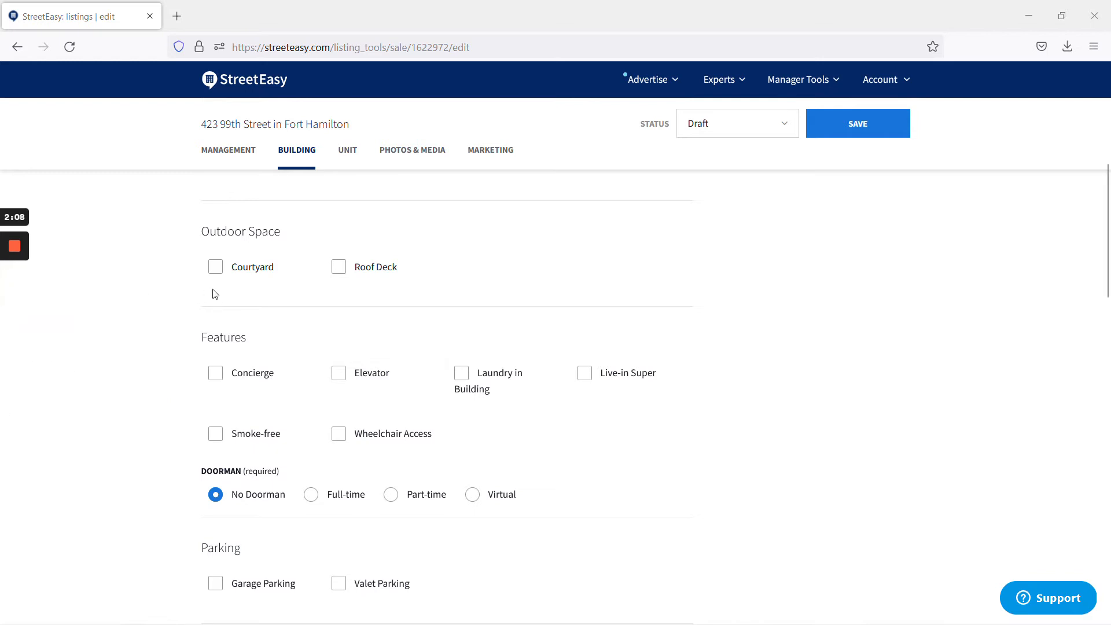
scroll(466, 353, "down", 4)
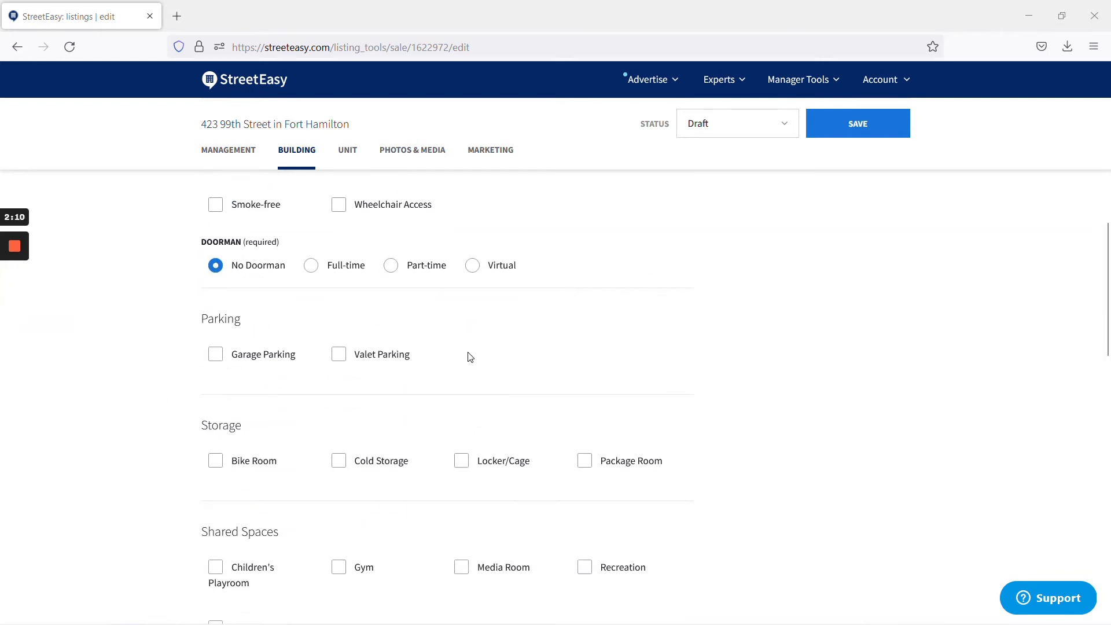
scroll(420, 512, "down", 4)
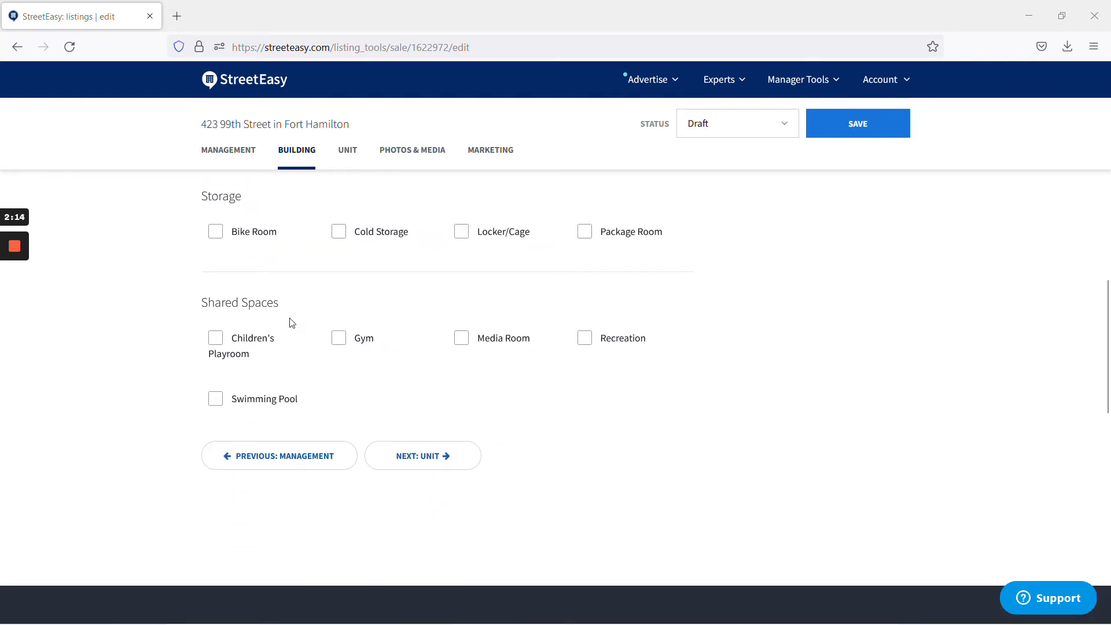
- In Unit details, replace the $40,000 price with $1,675,000 copied from the ticket
left_click(450, 454)
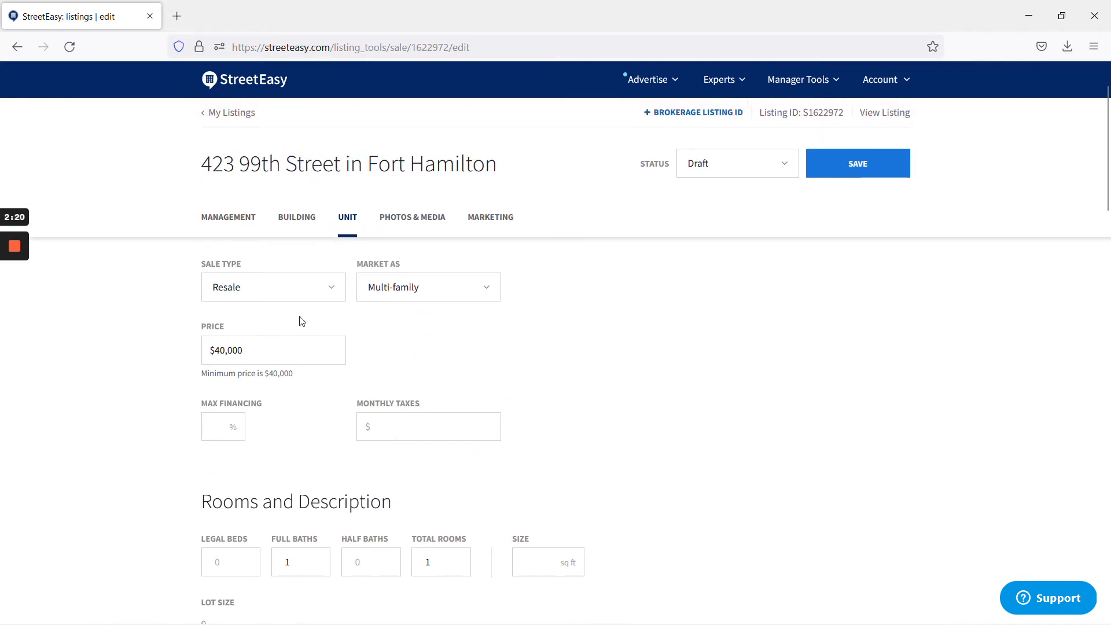
left_click_drag(244, 350, 209, 350)
key("alt+Tab")
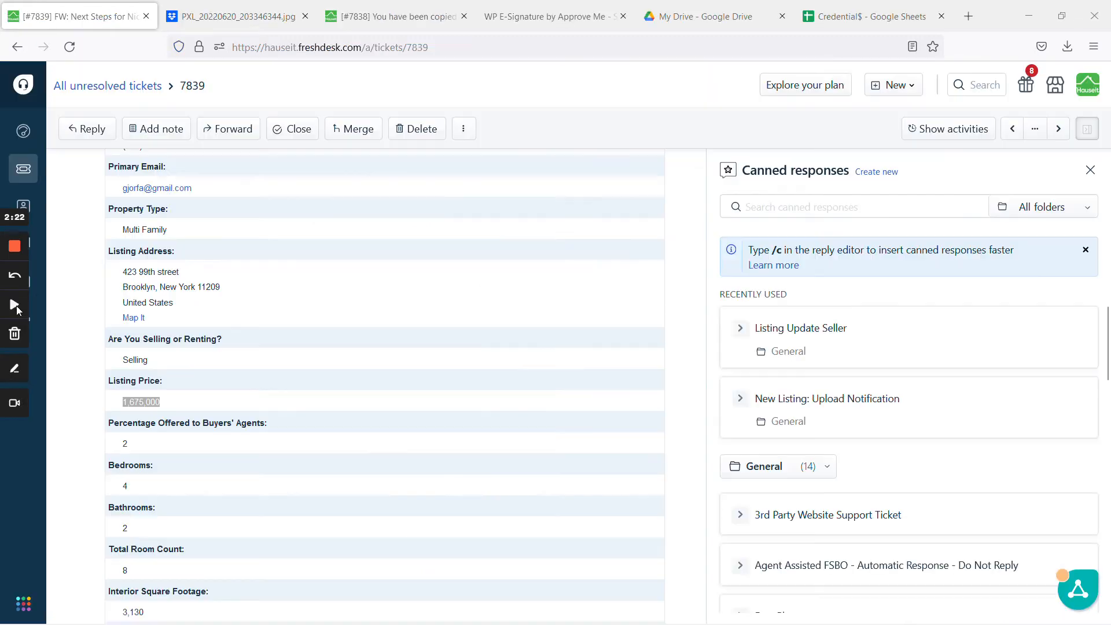
key("alt+Tab")
type("1,675,000")
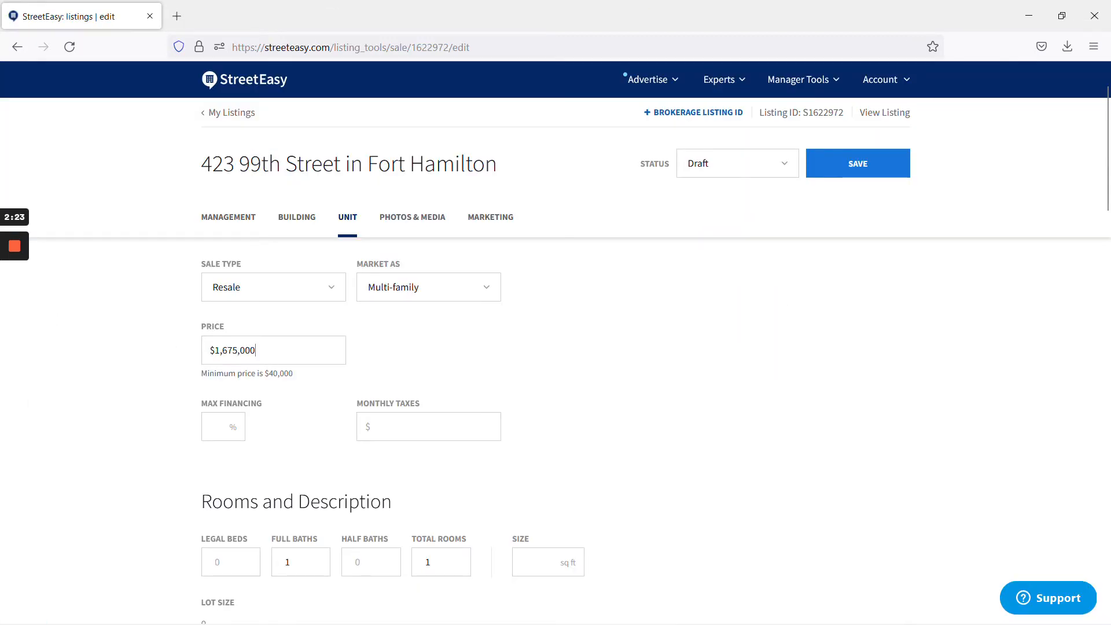
scroll(440, 434, "down", 3)
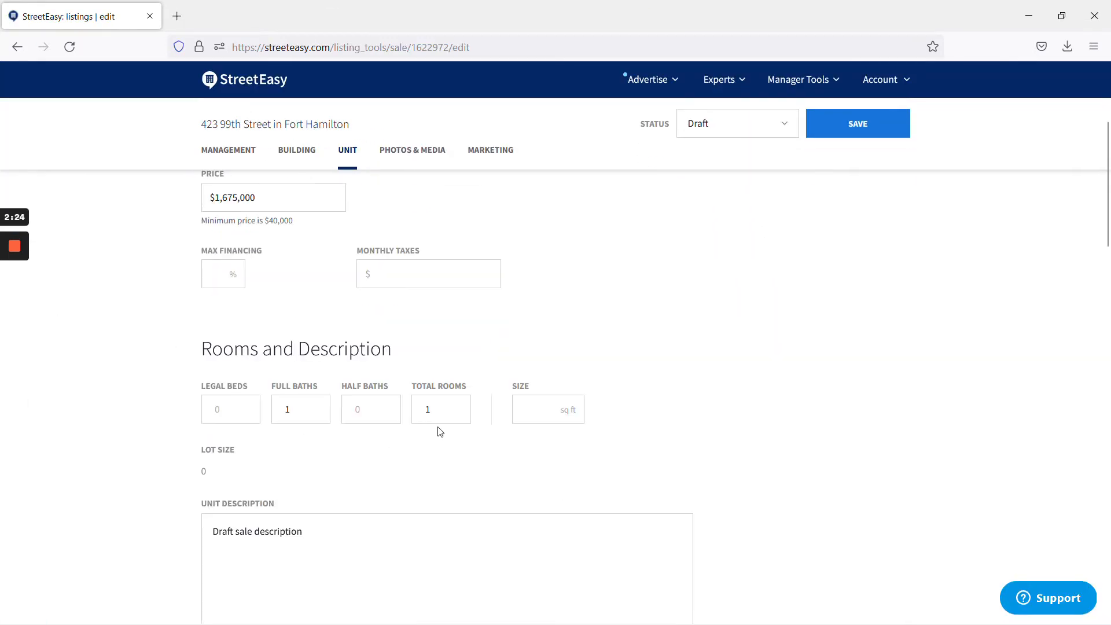
mouse_move(23, 292)
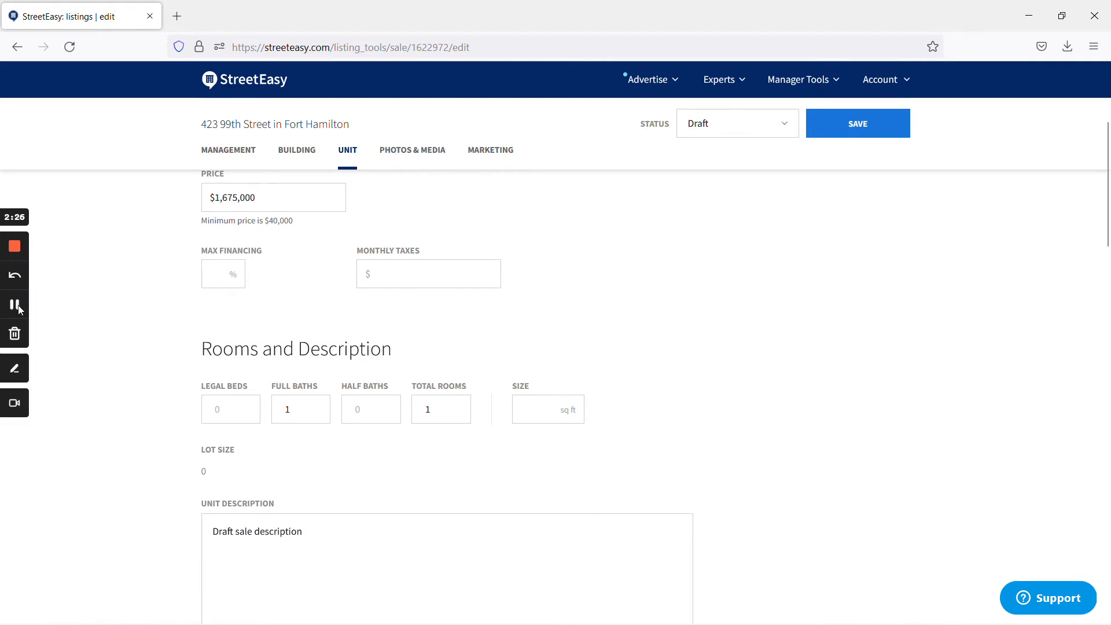
left_click(15, 307)
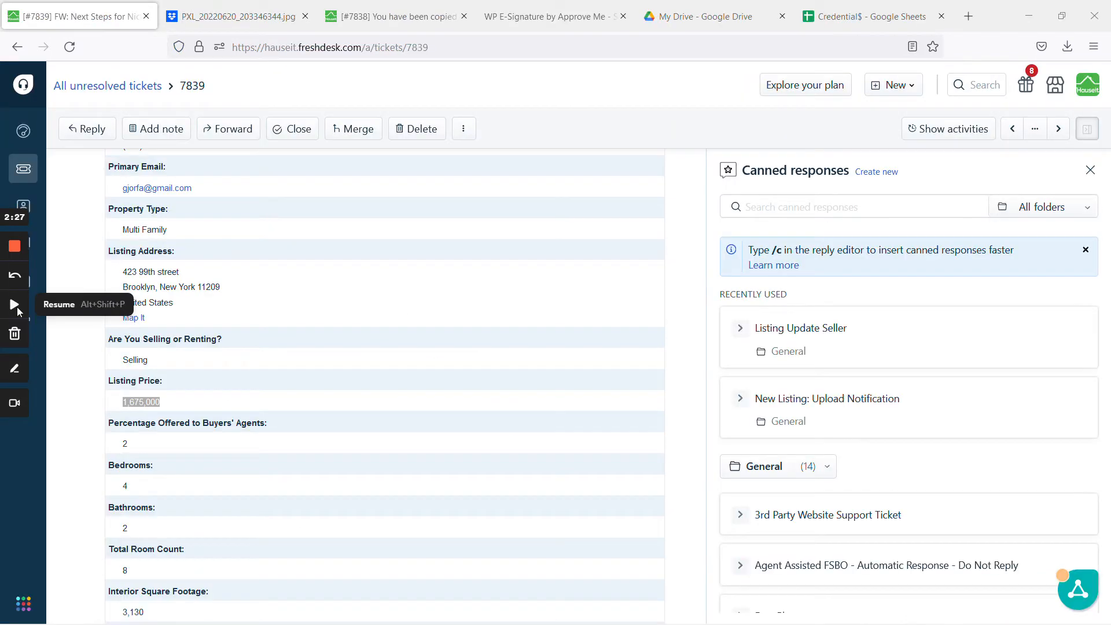
- Copy the 7655 tax figure from the ticket and enter $638 as Monthly Taxes
left_click(16, 305)
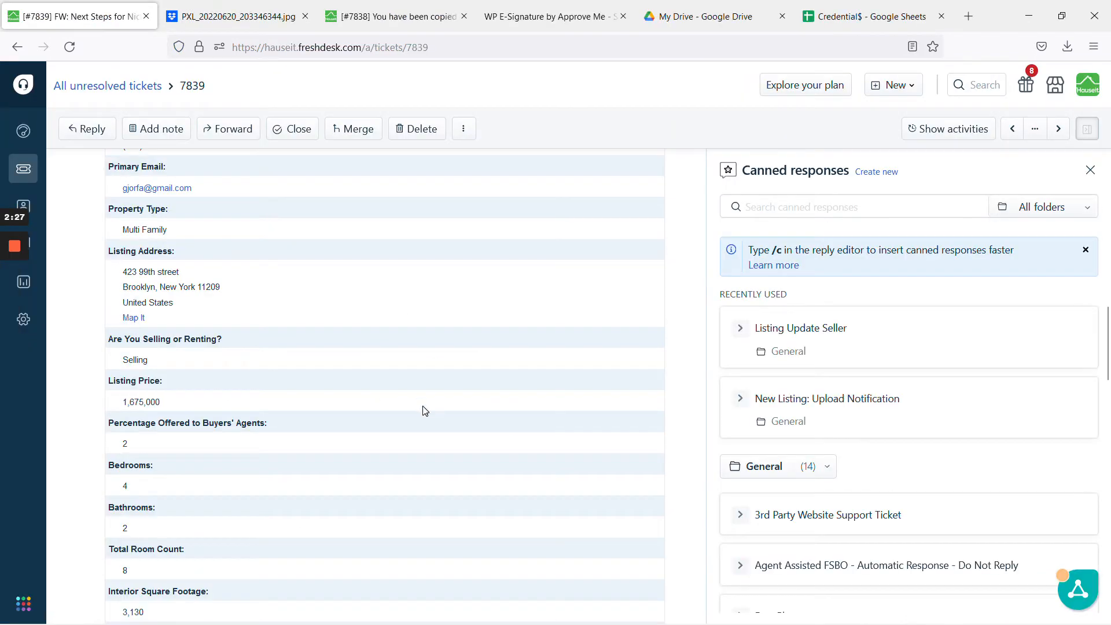
scroll(422, 409, "down", 6)
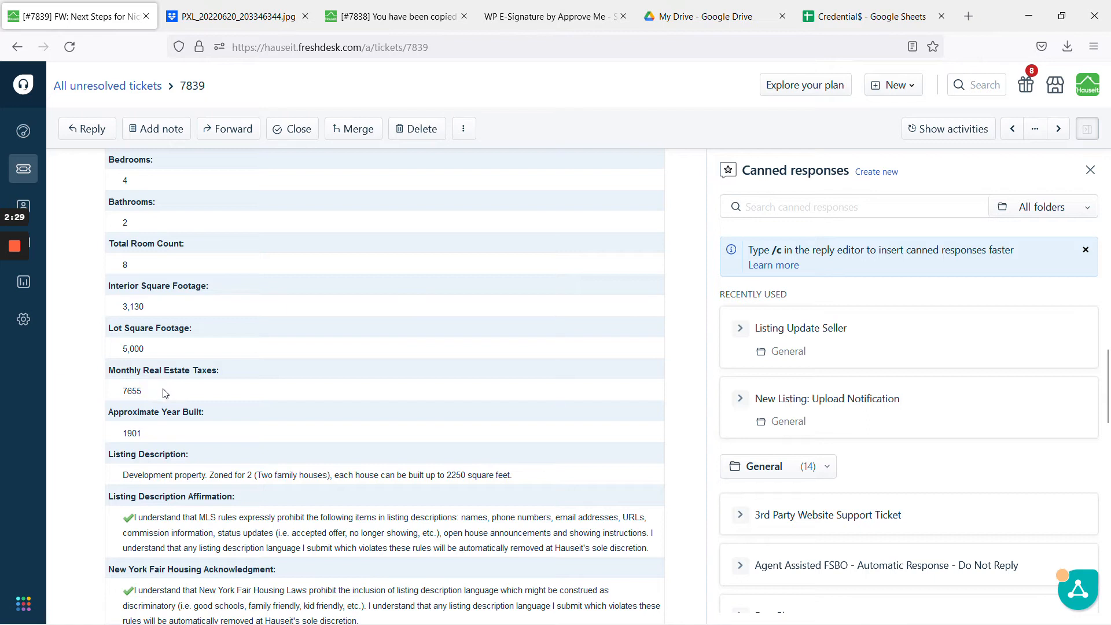
double_click(132, 391)
right_click(134, 397)
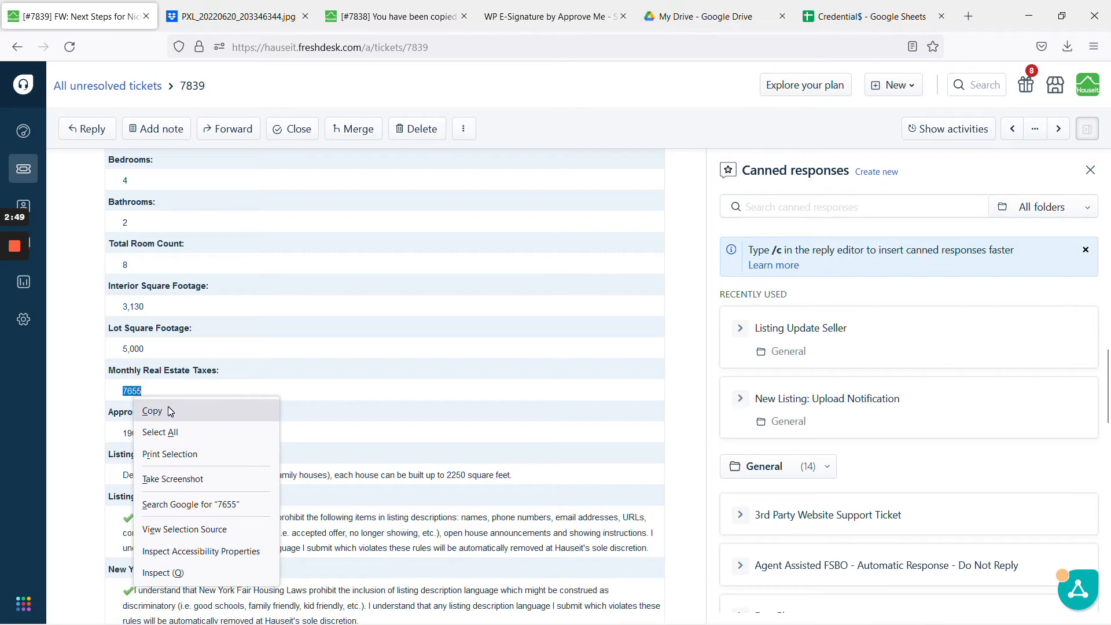
left_click(153, 411)
left_click(15, 306)
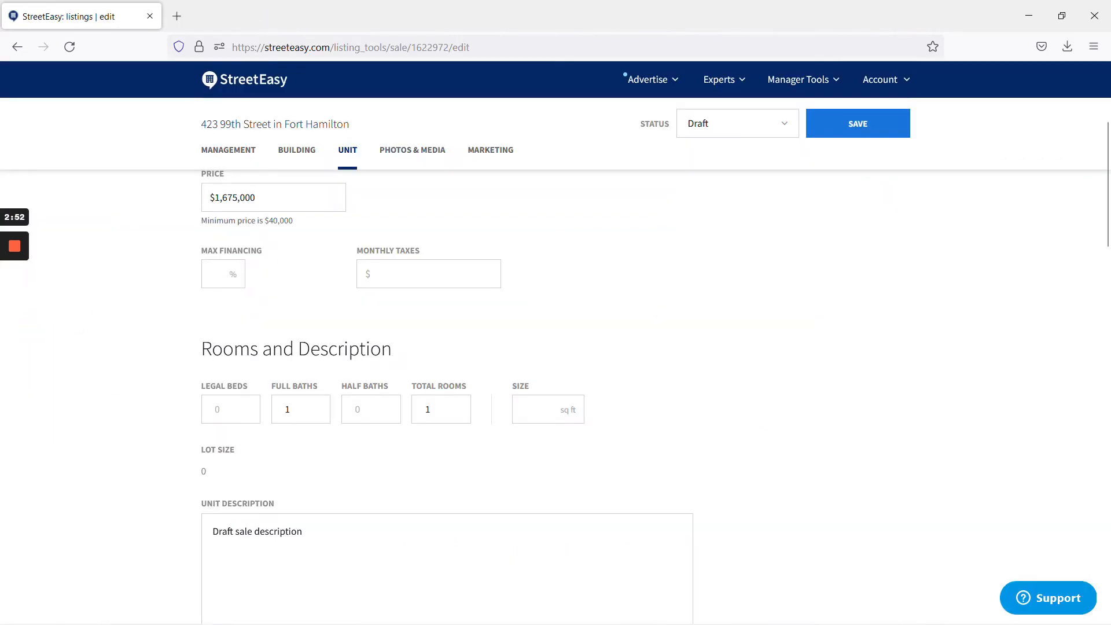
type("638")
- Enter 2 full baths and a unit size of 3,130 sq ft
type("2")
left_click(524, 410)
type("3130")
- Delete the leading space from the 'Development property…' unit description
scroll(576, 446, "down", 3)
left_click(20, 306)
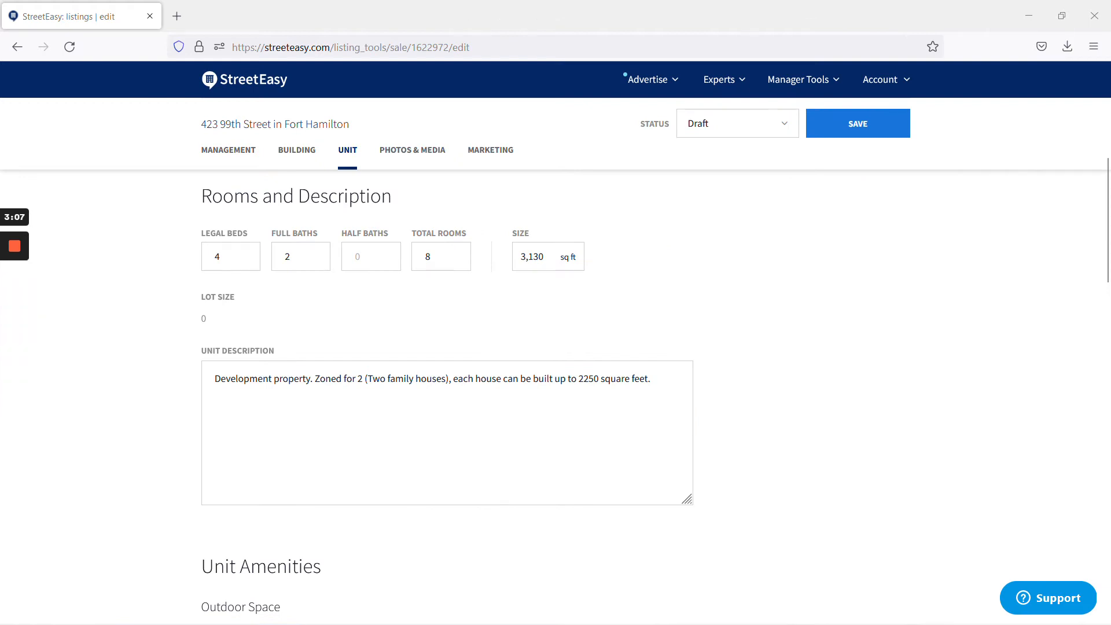
left_click(213, 379)
key("Delete")
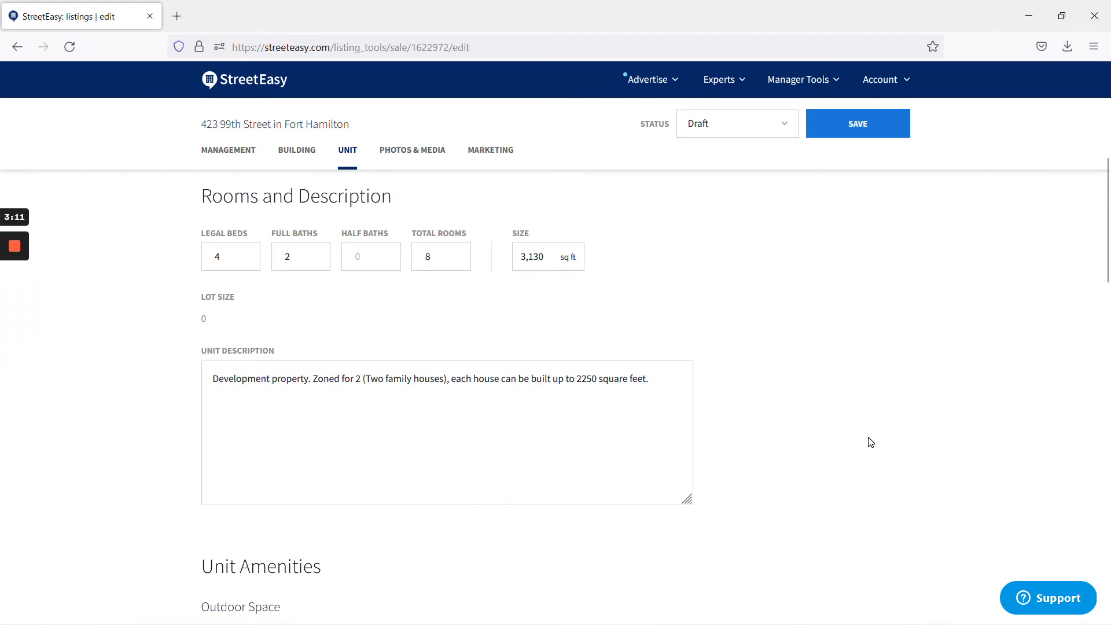
scroll(868, 442, "down", 6)
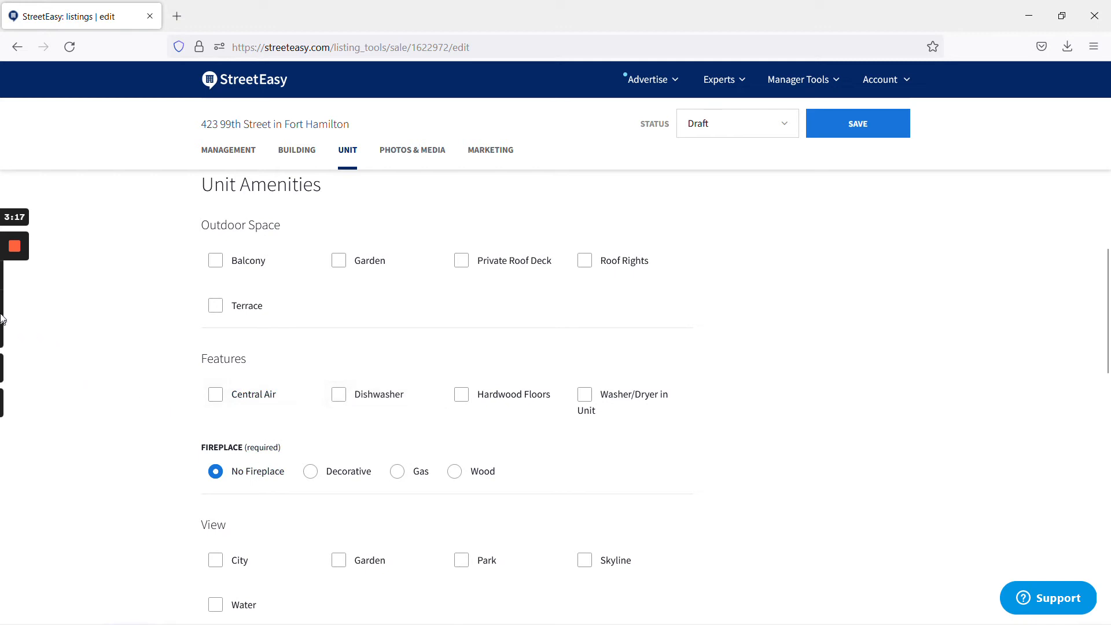
scroll(35, 304, "down", 1)
scroll(458, 395, "down", 1)
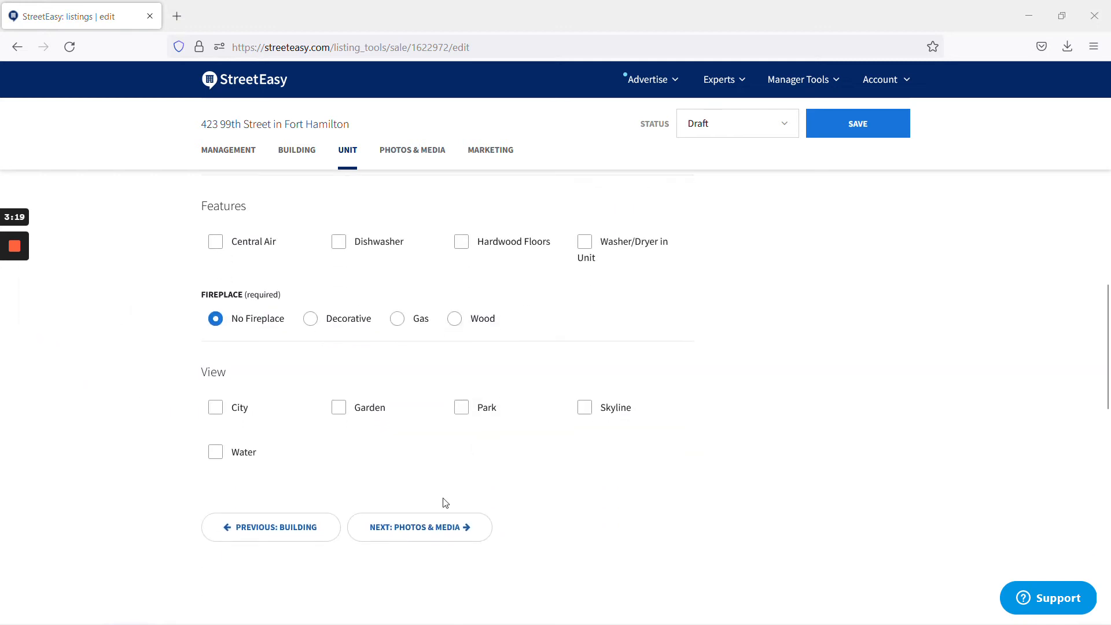
- Reorder the four photos: porch first, street view second, red car next, fence last
left_click(412, 150)
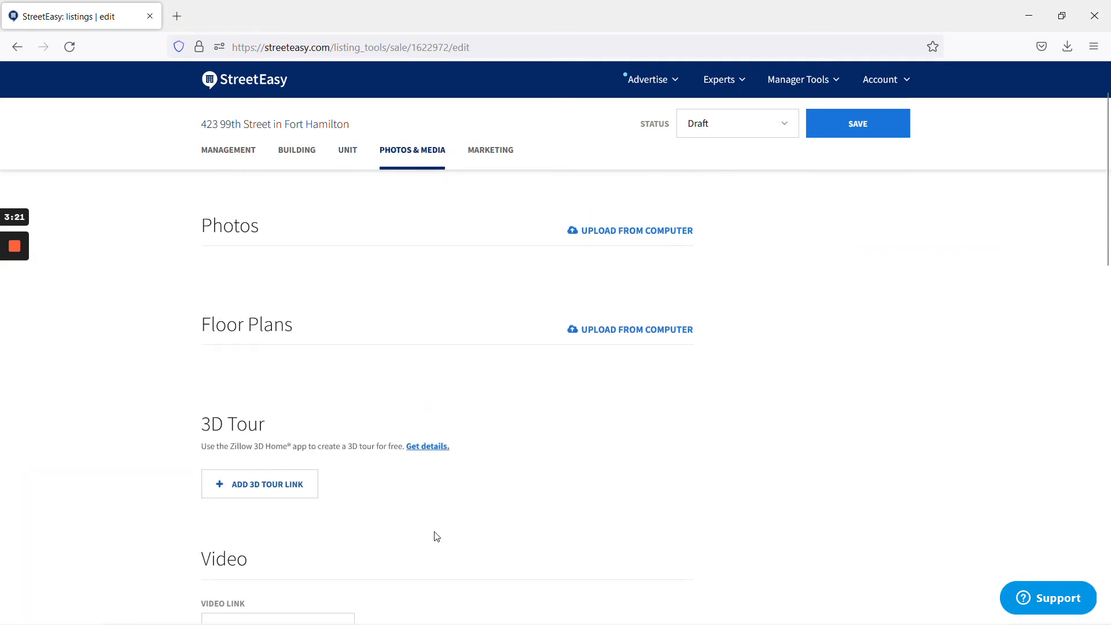
scroll(486, 507, "up", 2)
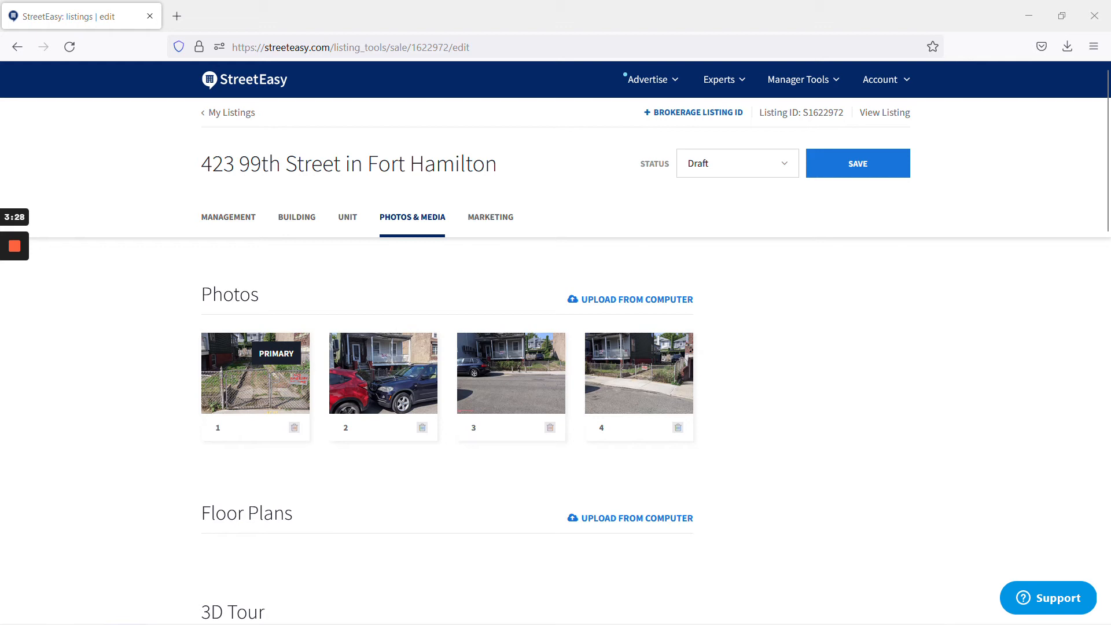
left_click_drag(637, 373, 342, 387)
left_click_drag(200, 379, 212, 376)
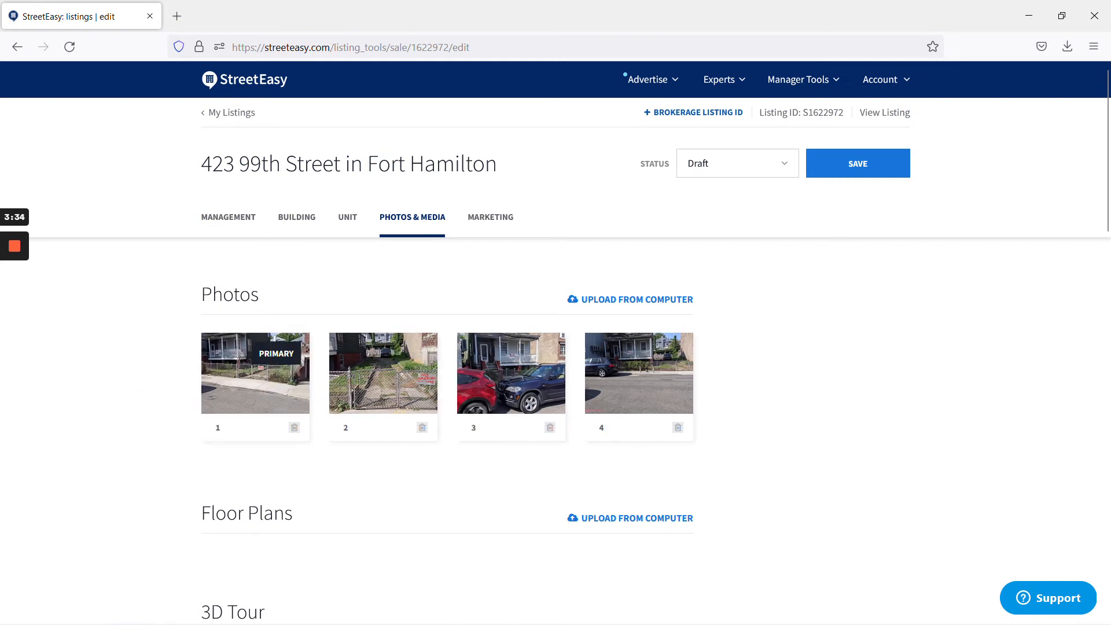
left_click_drag(638, 388, 377, 381)
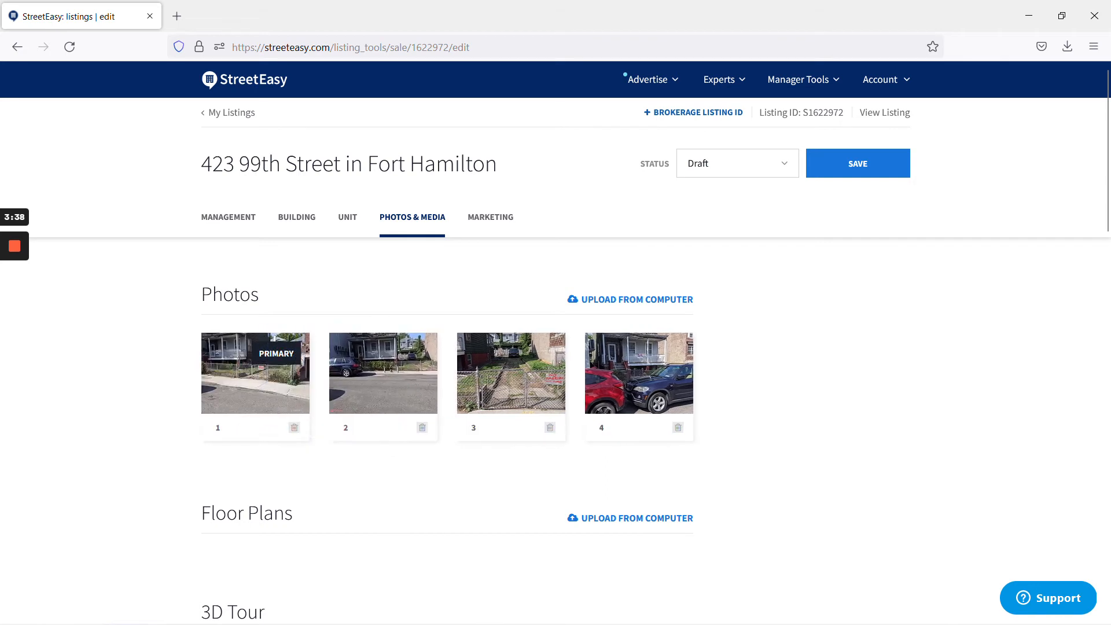
left_click_drag(658, 388, 516, 391)
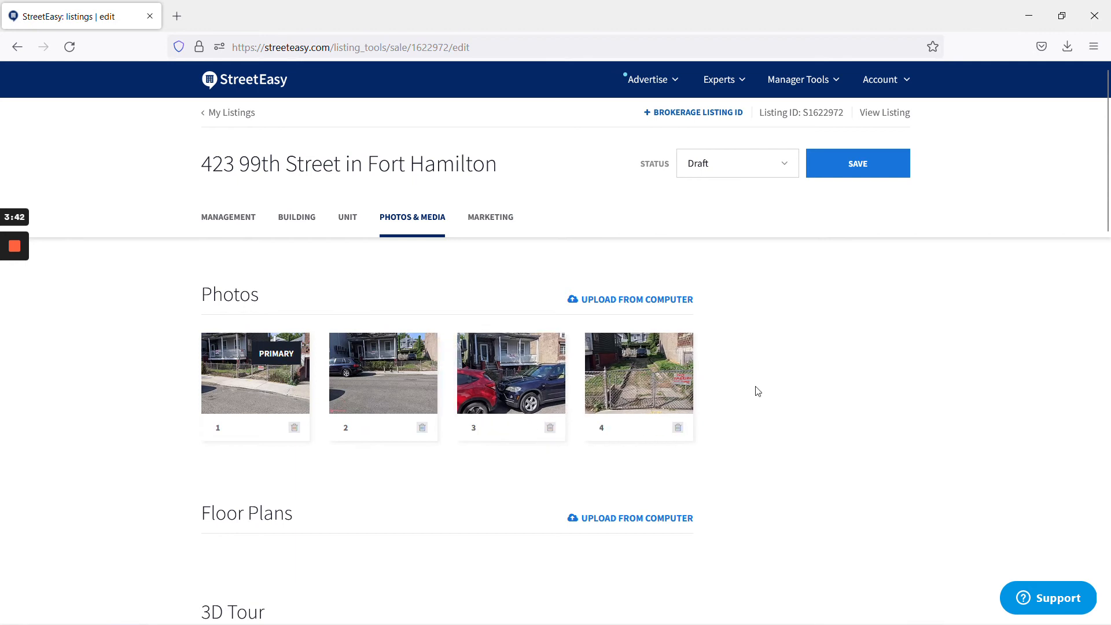
- Look over the Floor Plans, 3D Tour and Video sections
scroll(846, 389, "down", 4)
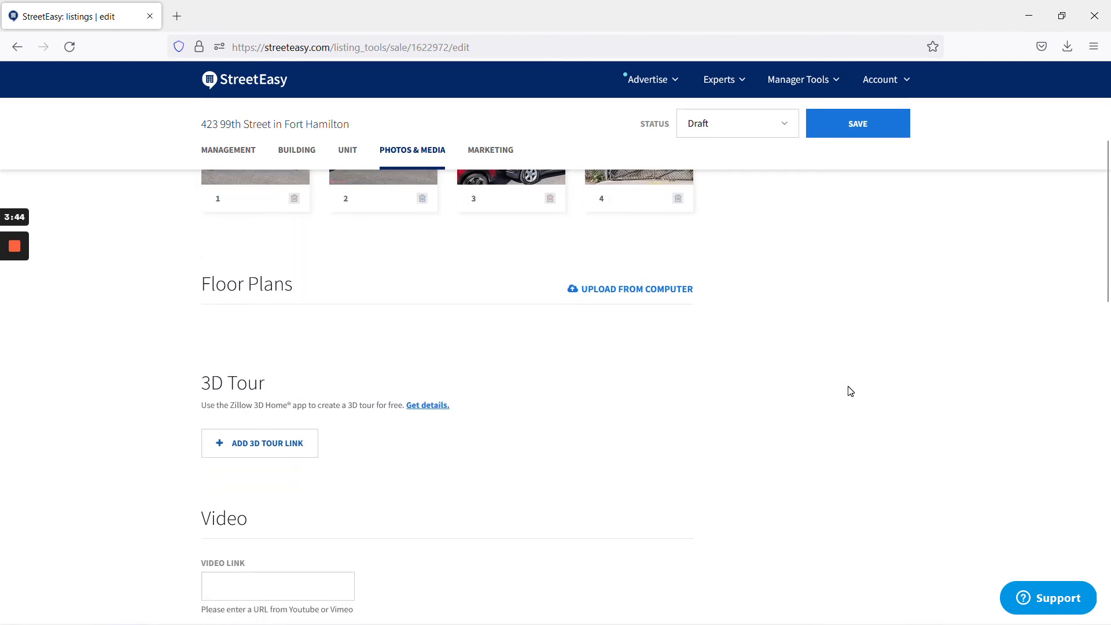
scroll(818, 389, "down", 1)
scroll(595, 293, "up", 1)
scroll(573, 326, "down", 3)
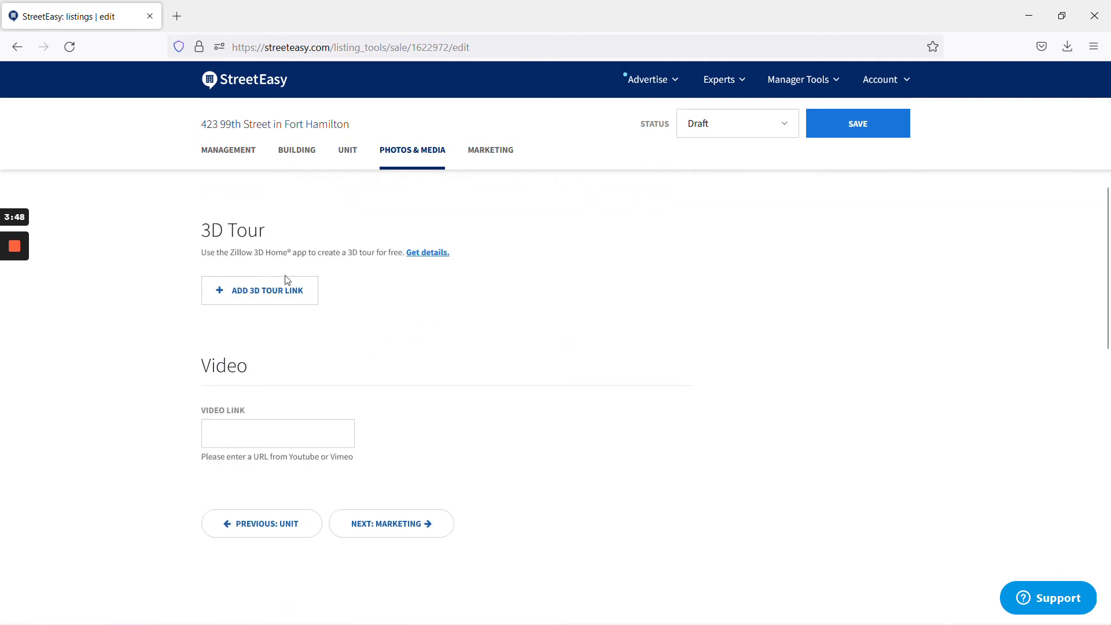
left_click(431, 524)
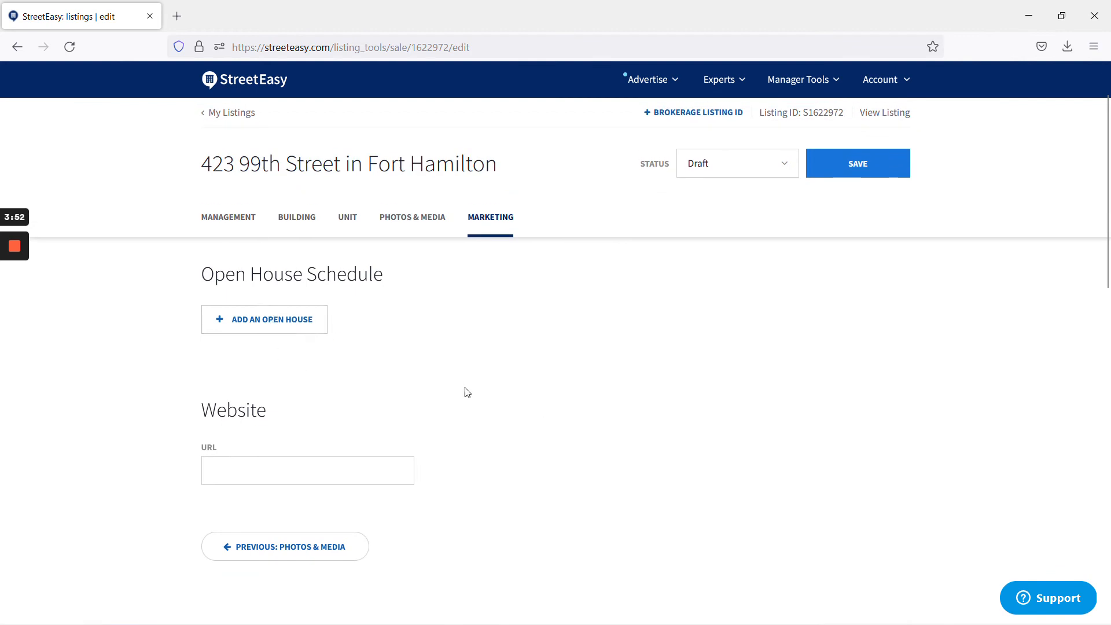
type("www.hause")
key("BackSpace")
key("BackSpace")
scroll(578, 515, "down", 4)
scroll(578, 509, "up", 5)
- Set status to Active, accept the terms, publish, and view the public listing page
left_click(739, 171)
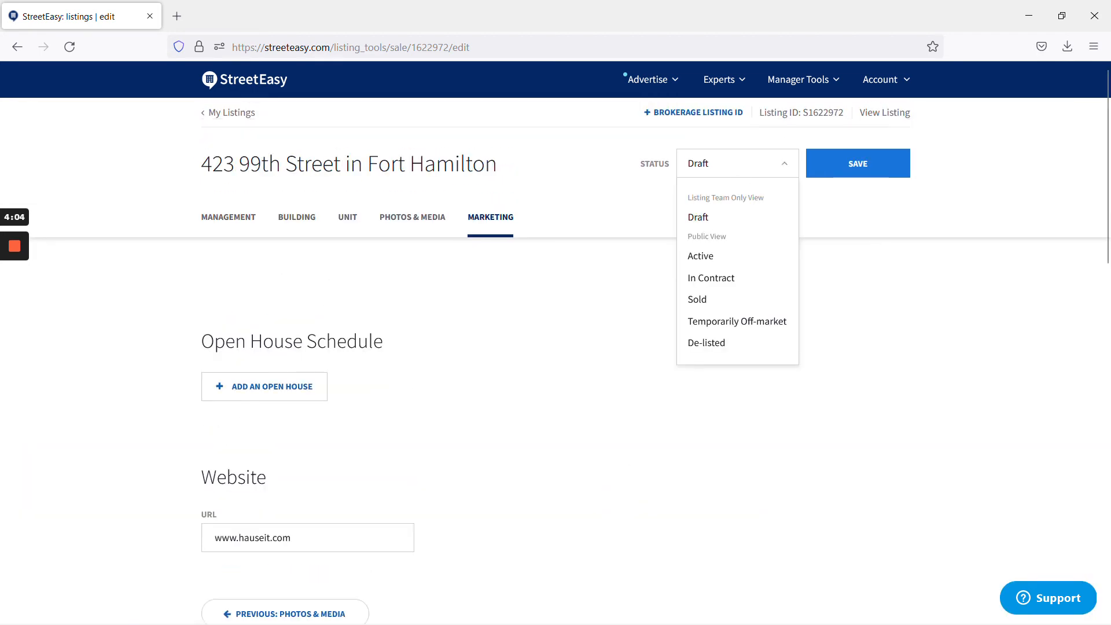
left_click(727, 258)
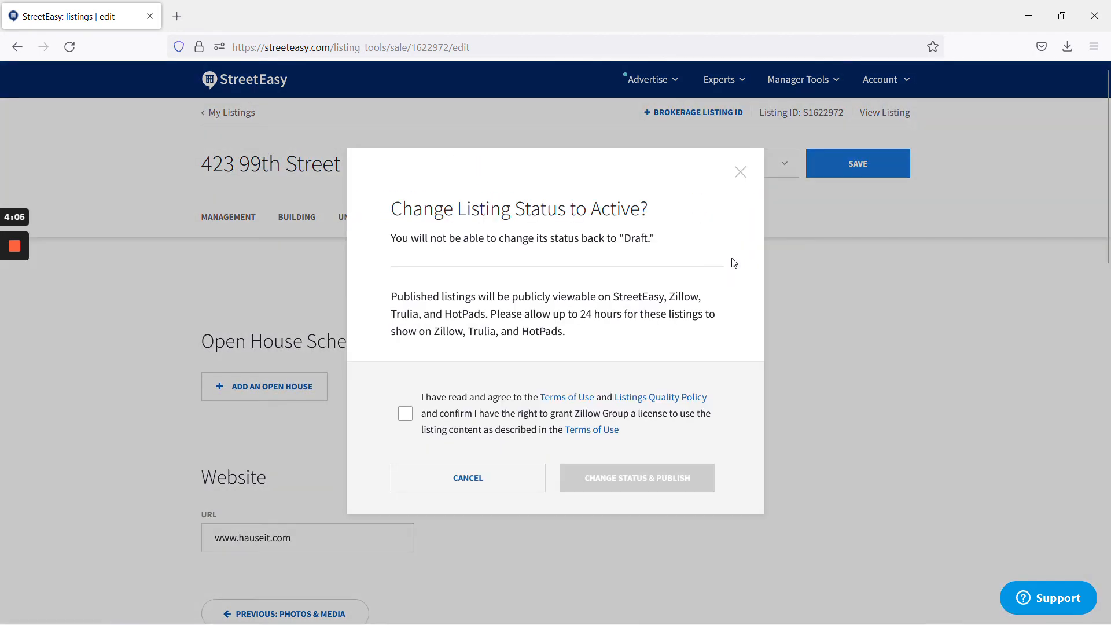
left_click(506, 412)
left_click(659, 477)
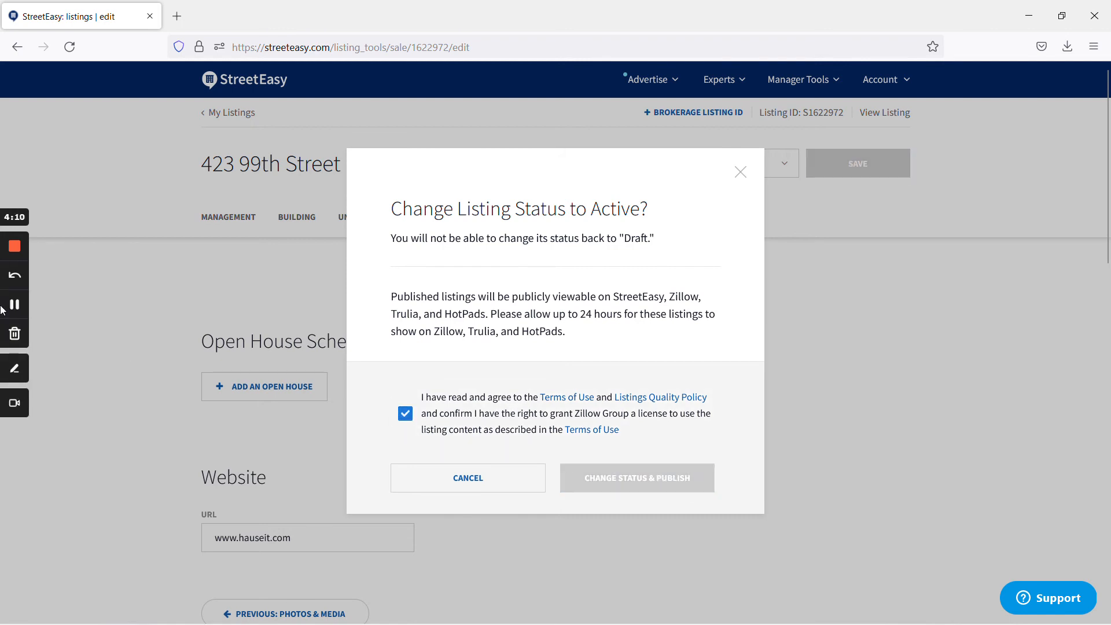
left_click(517, 265)
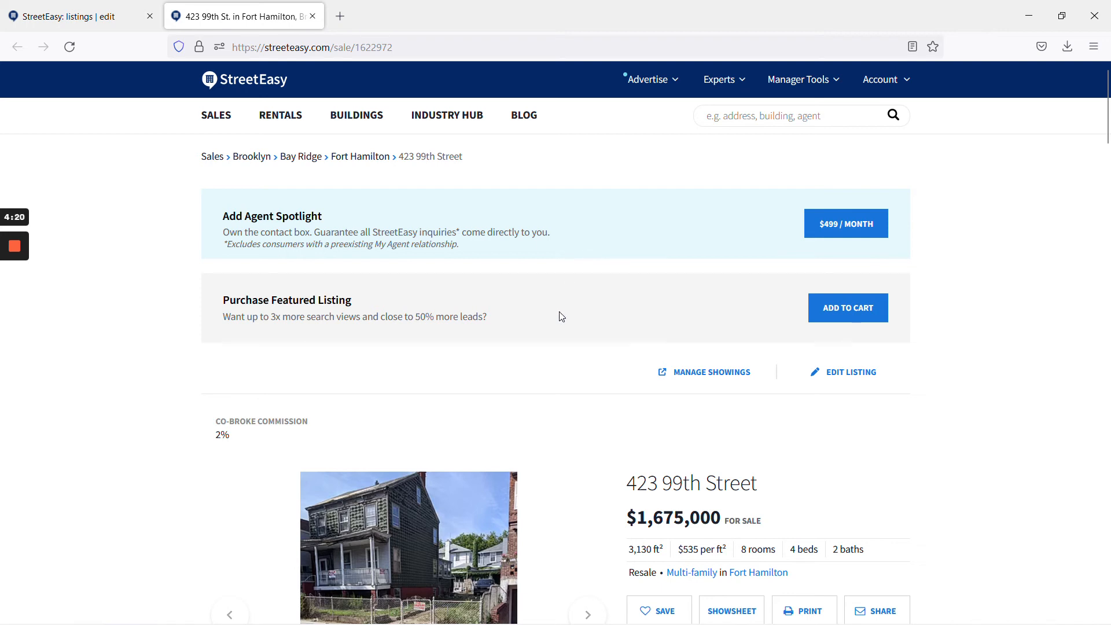
scroll(565, 316, "down", 3)
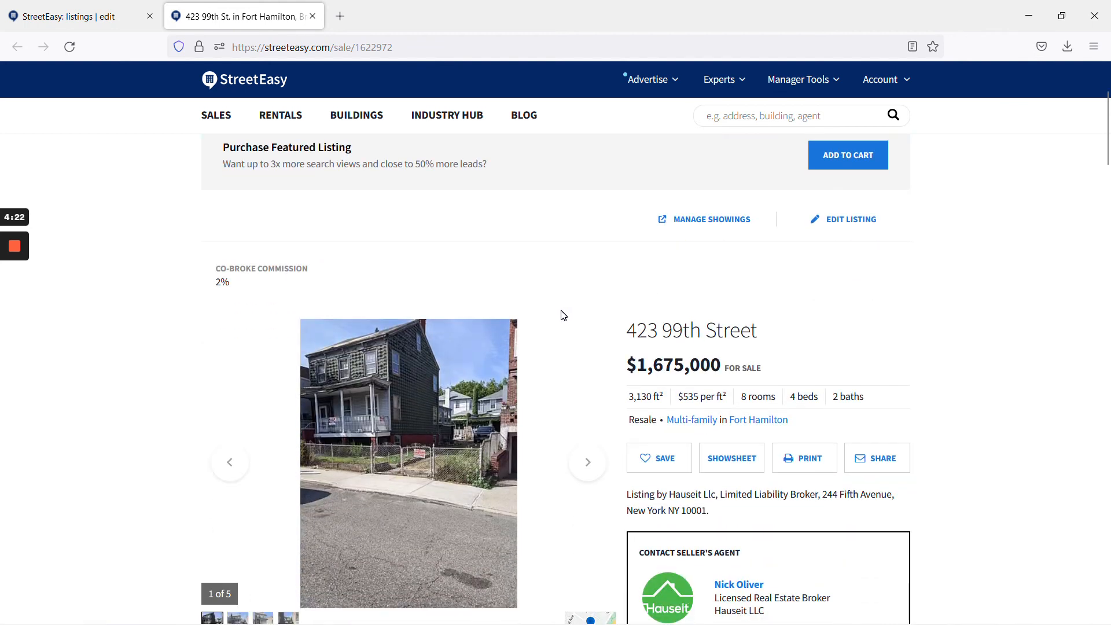
scroll(564, 315, "down", 3)
scroll(121, 322, "down", 1)
scroll(120, 322, "down", 2)
scroll(131, 323, "down", 4)
scroll(240, 399, "down", 7)
scroll(242, 402, "down", 1)
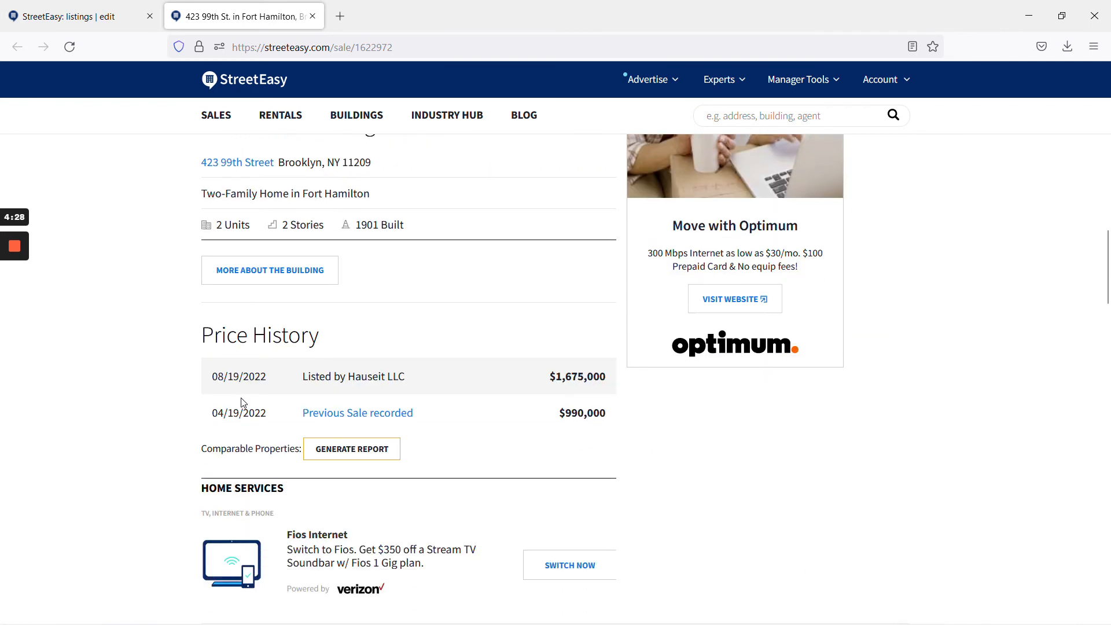
left_click(14, 303)
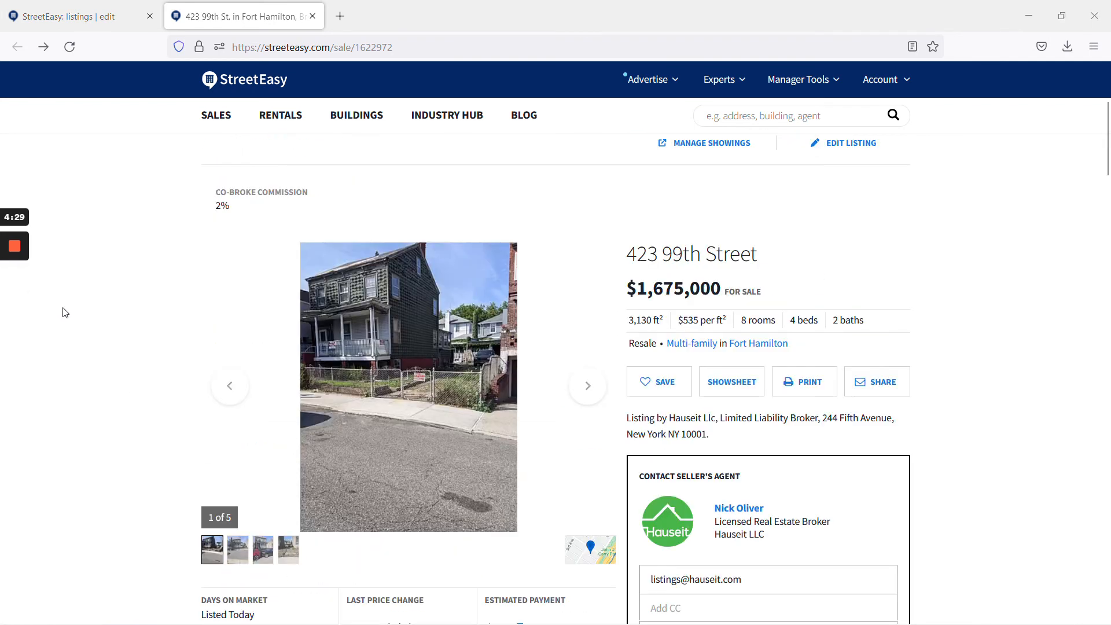
- Copy a screenshot of the listing's photo, price and agent area to the clipboard
key("super+shift+s")
left_click_drag(179, 67, 967, 620)
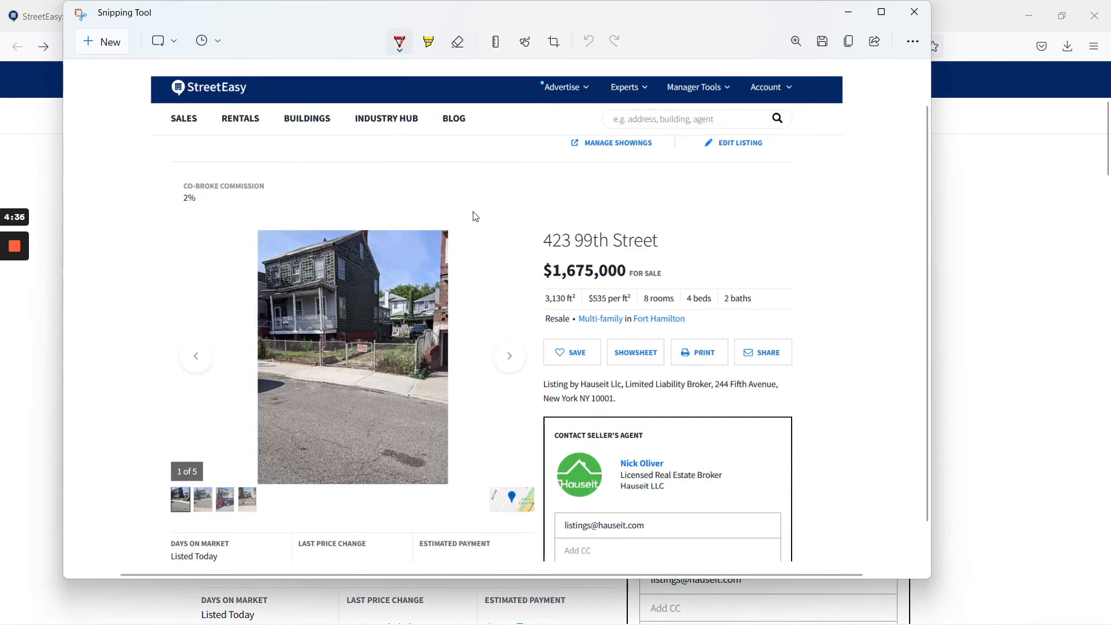
left_click(474, 210)
left_click(912, 11)
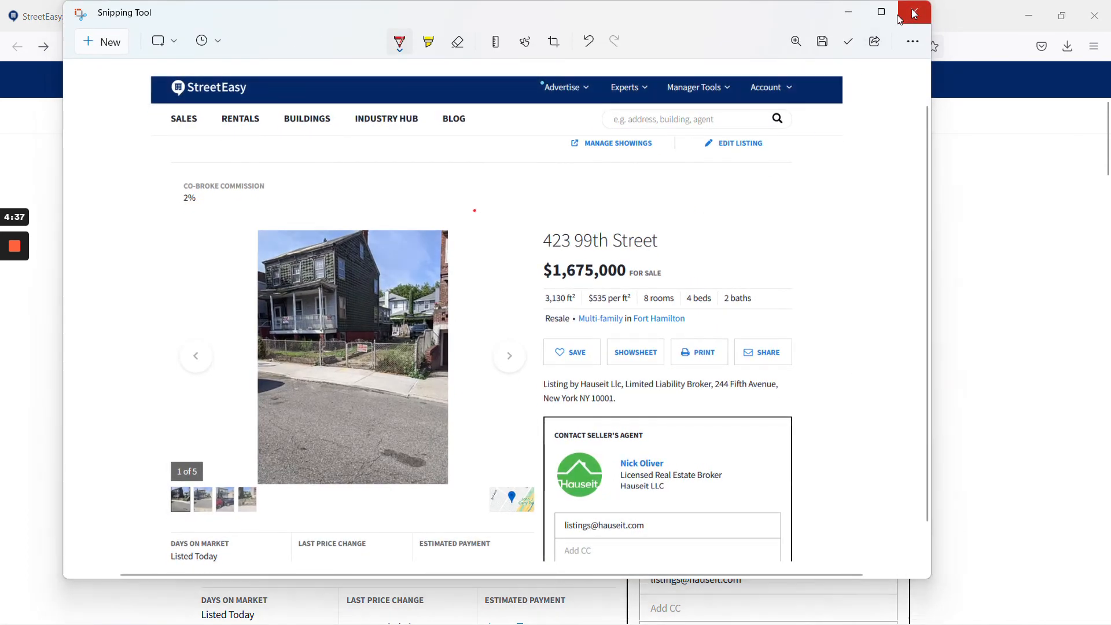
mouse_move(6, 265)
left_click(16, 306)
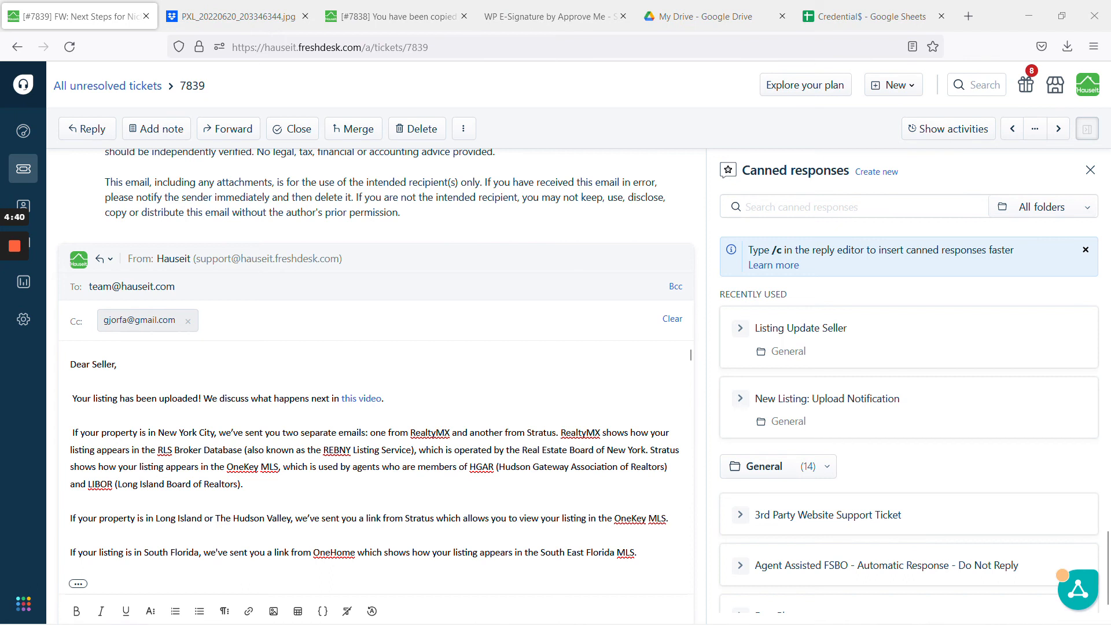
- Review the reply body containing the pasted listing screenshot
mouse_move(816, 398)
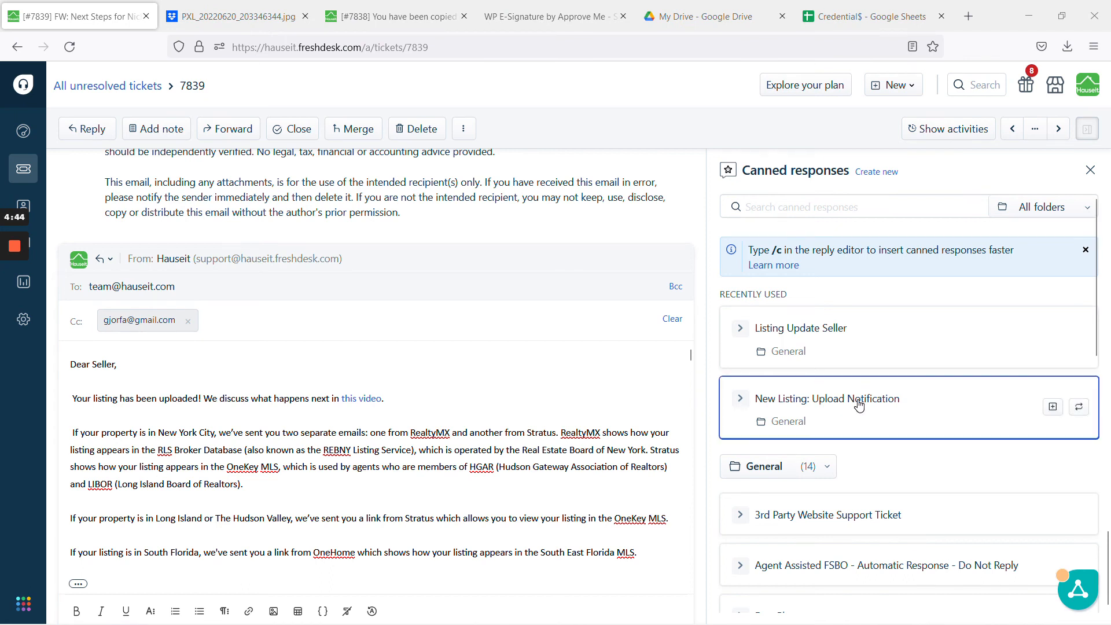
scroll(376, 463, "down", 10)
scroll(690, 385, "down", 10)
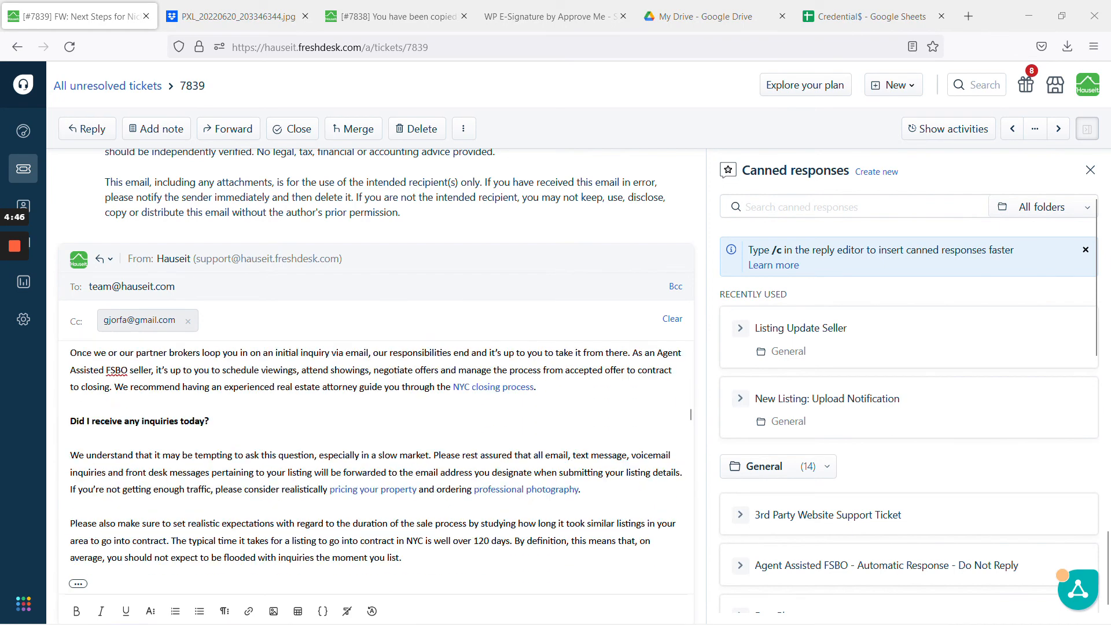
scroll(638, 453, "down", 10)
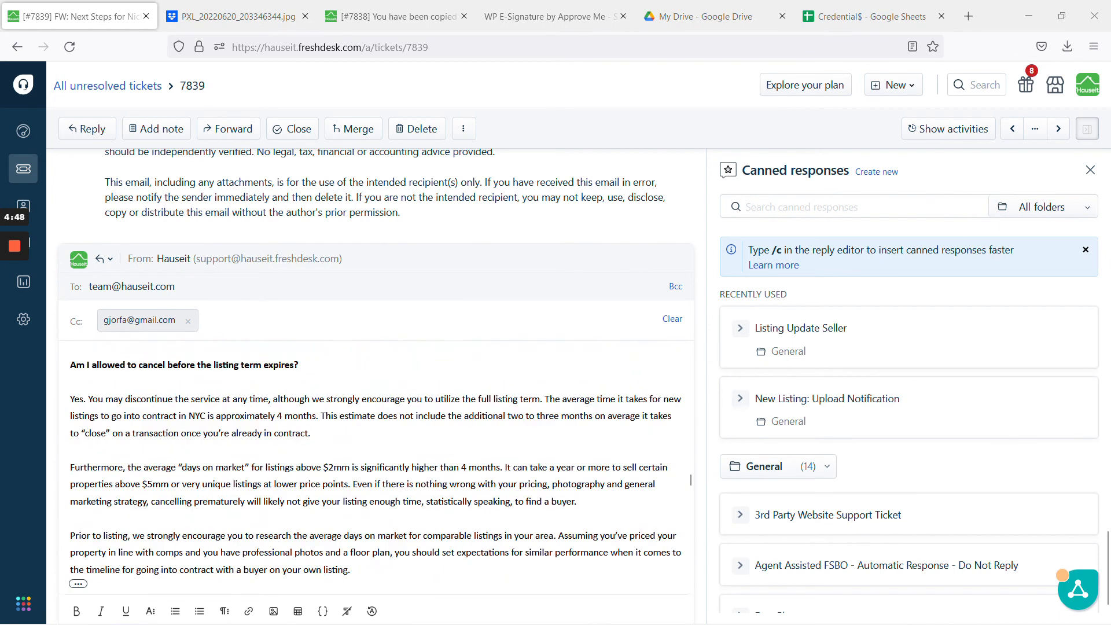
scroll(639, 453, "up", 1)
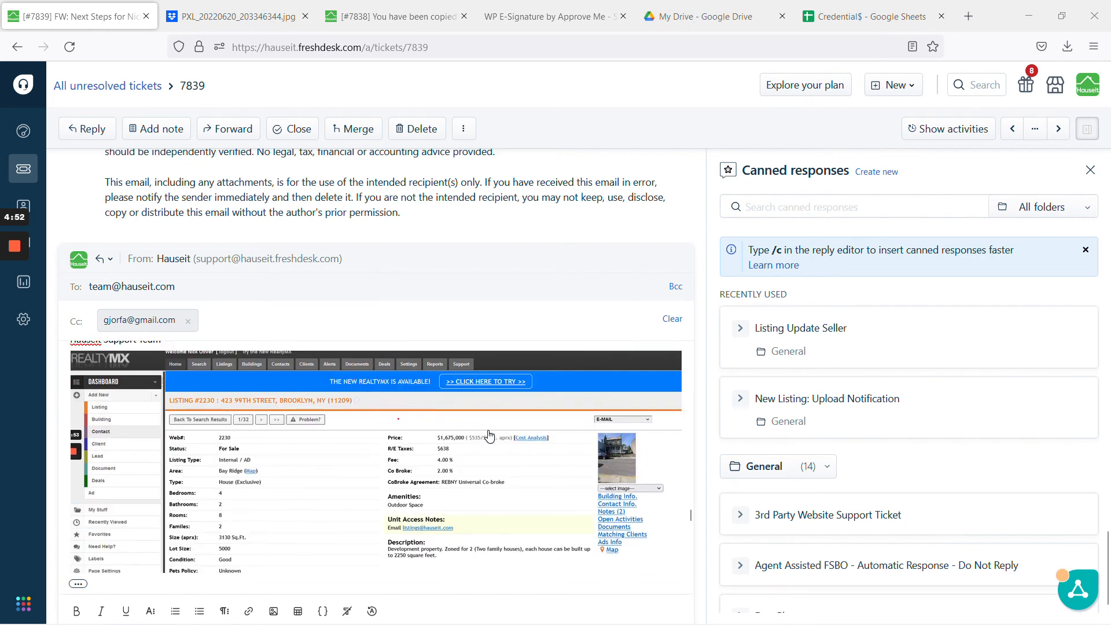
scroll(391, 433, "down", 5)
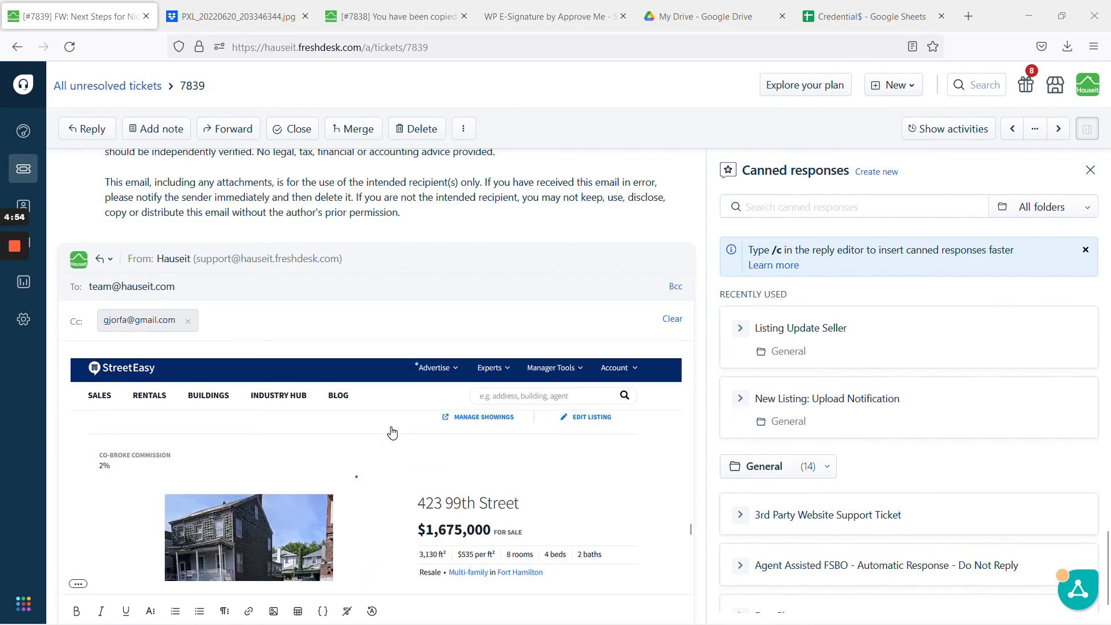
scroll(443, 449, "down", 3)
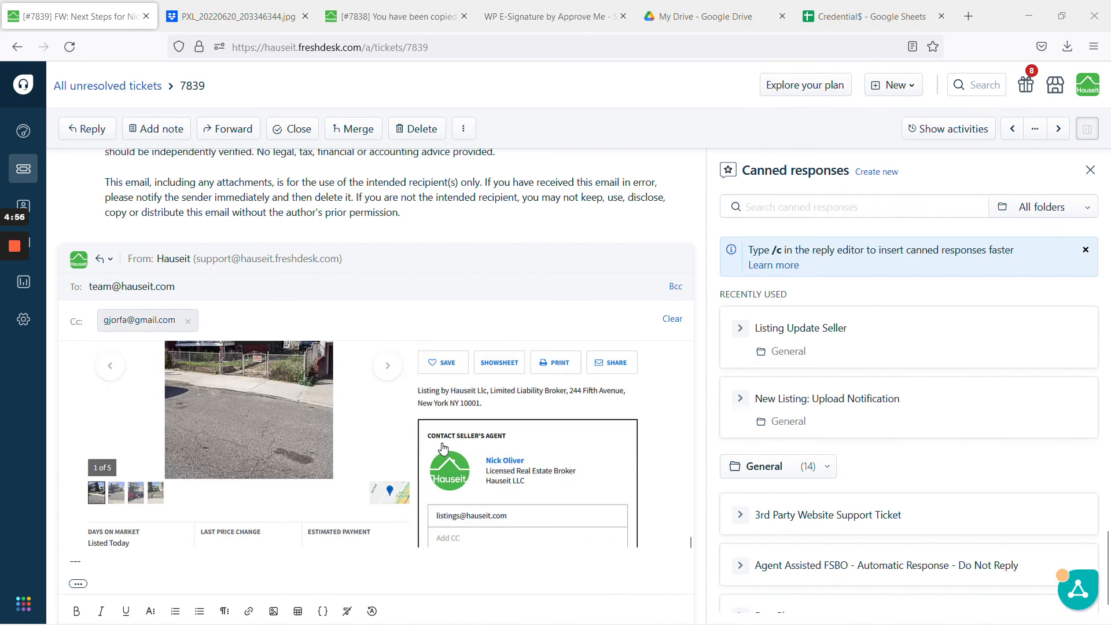
scroll(444, 449, "up", 5)
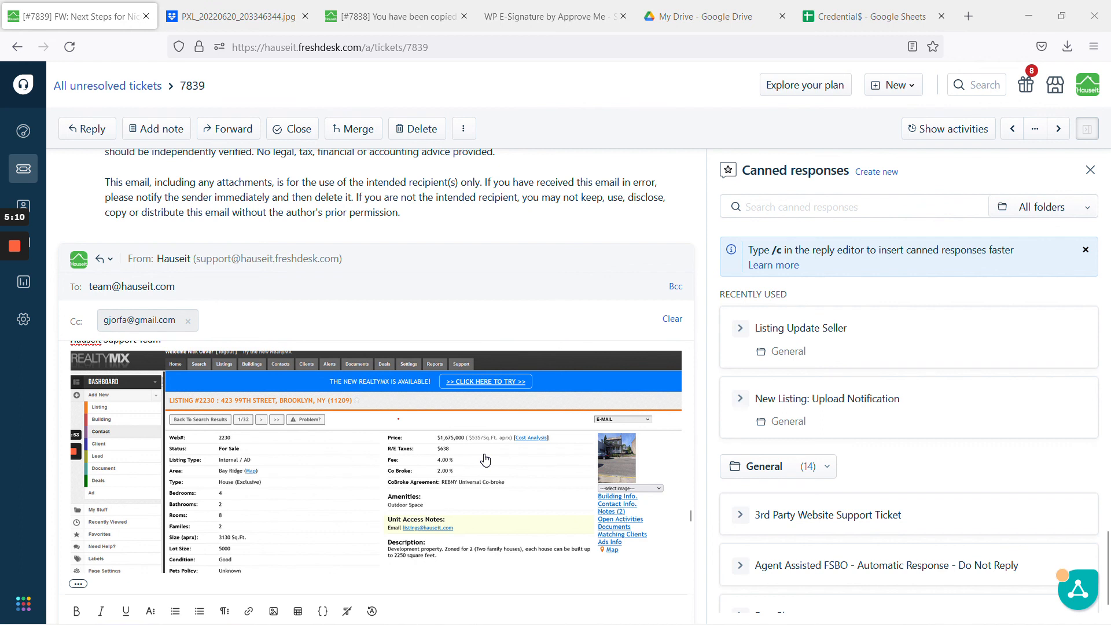
scroll(729, 503, "down", 5)
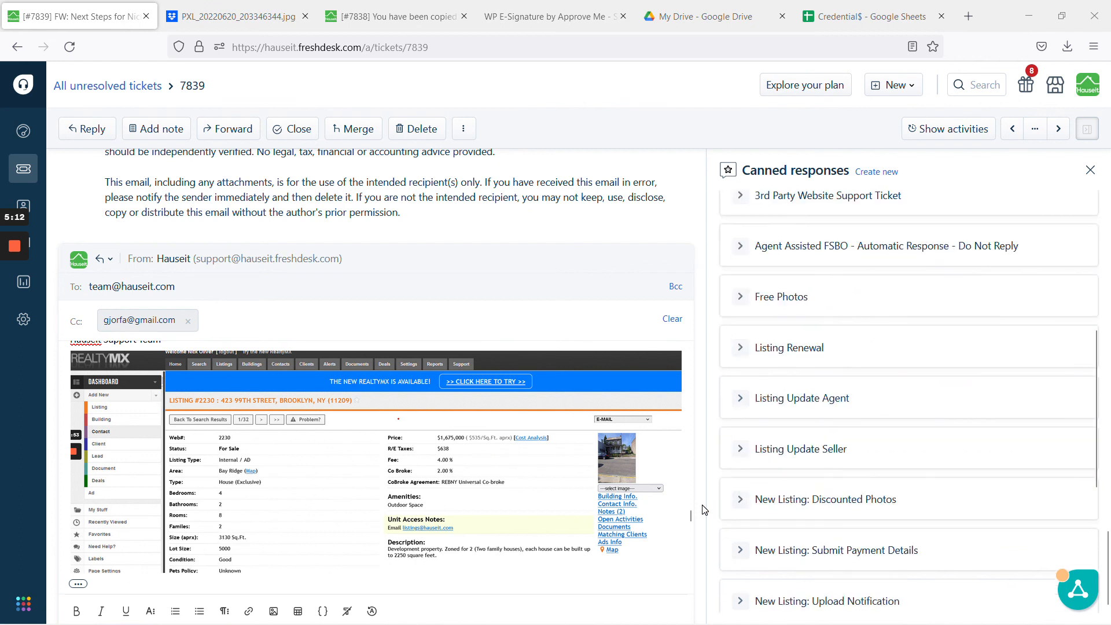
scroll(703, 509, "down", 2)
- Send the reply on ticket 7839 using Send and set as Closed
left_click(675, 573)
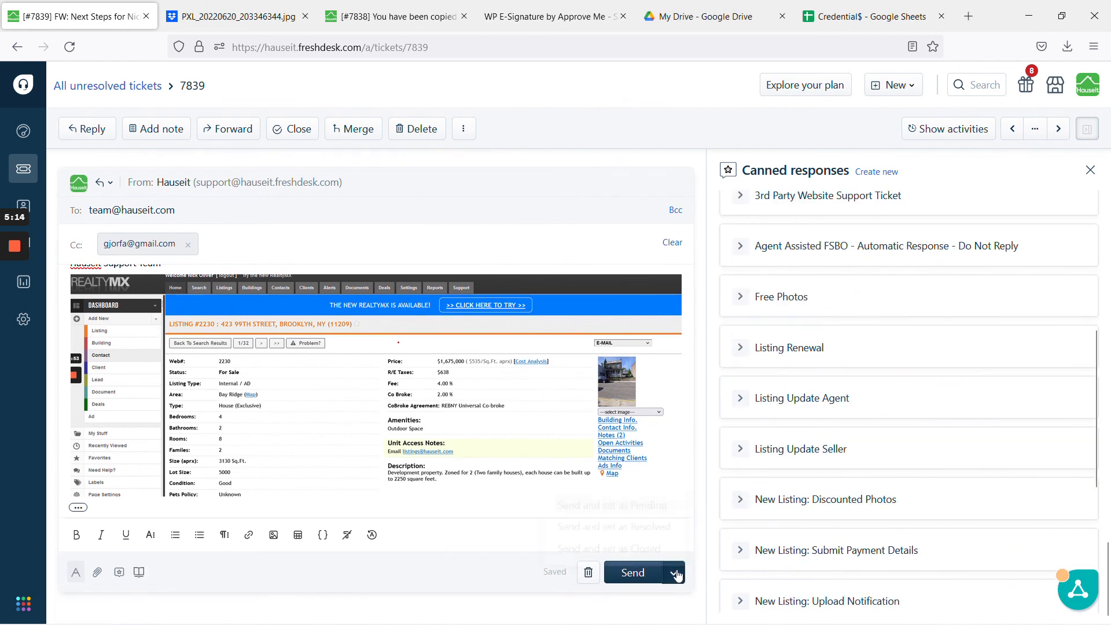
left_click(617, 535)
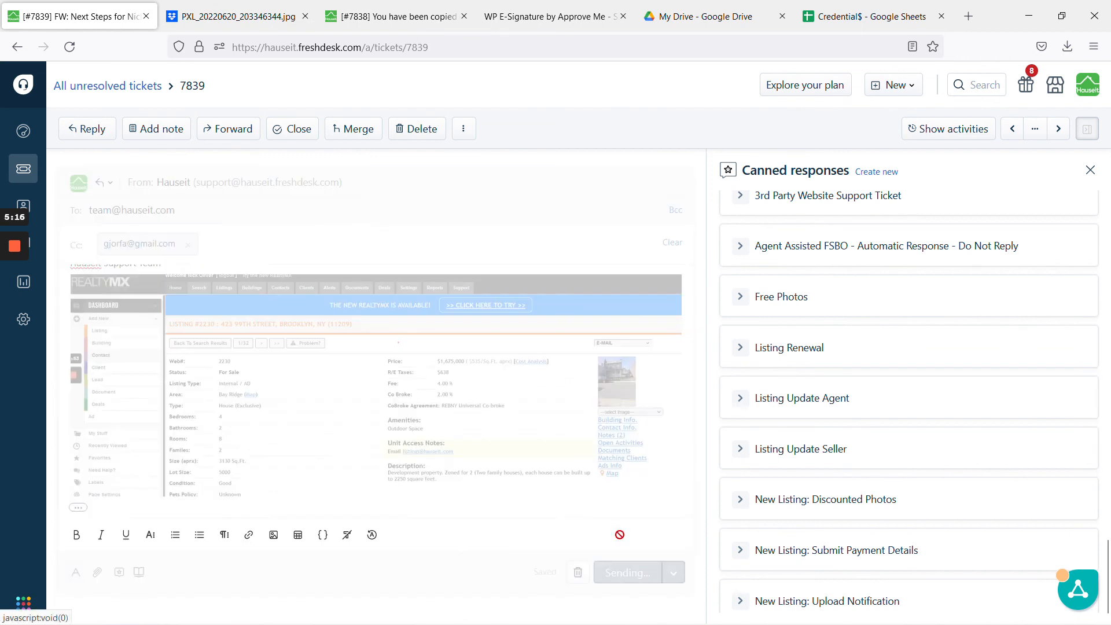
key("alt+Tab")
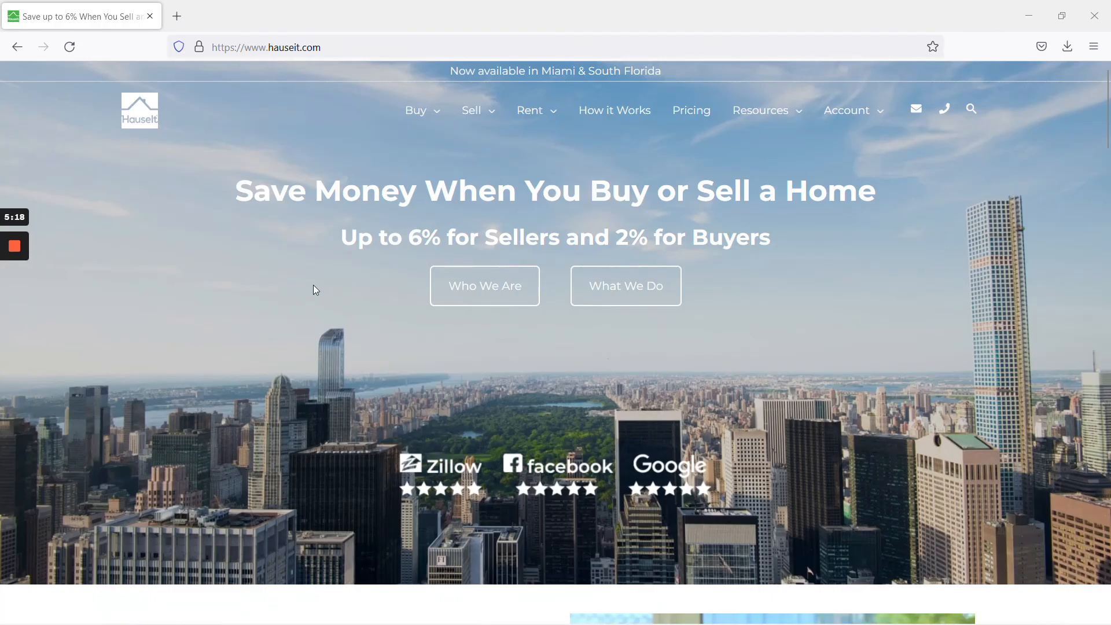